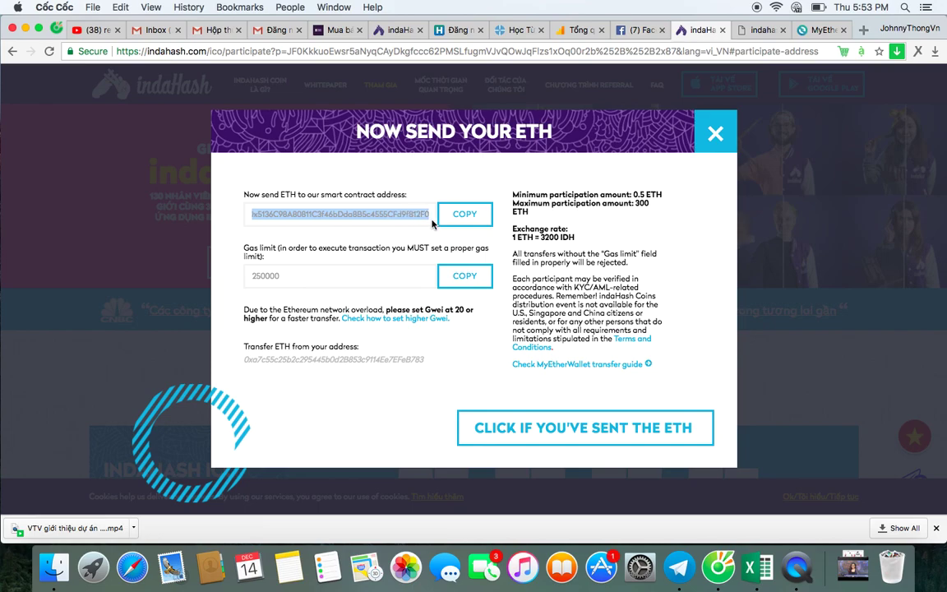
# Copy the indaHash smart contract address and switch to Remitano to review the Ethereum prices and seller list
pyautogui.click(444, 216)
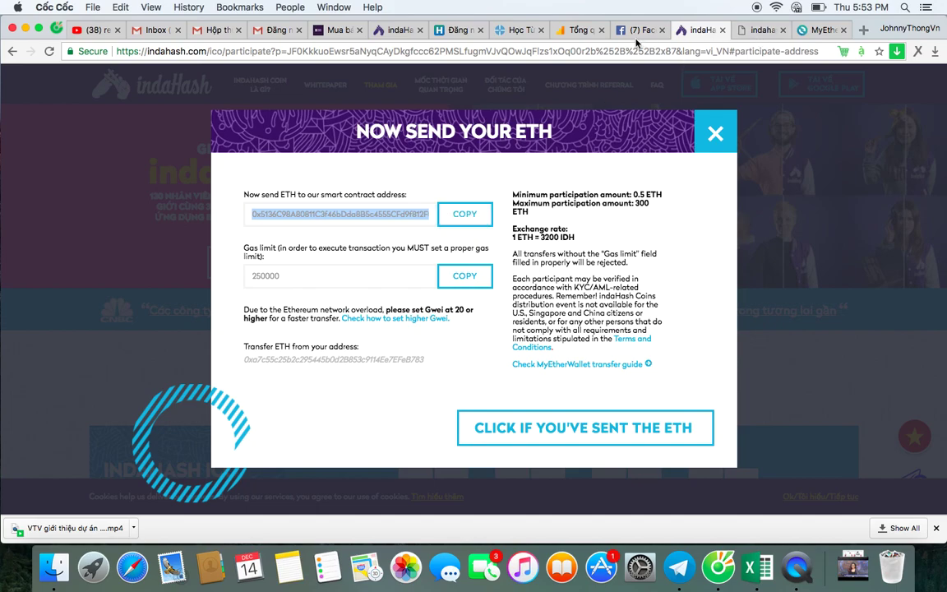
pyautogui.click(325, 31)
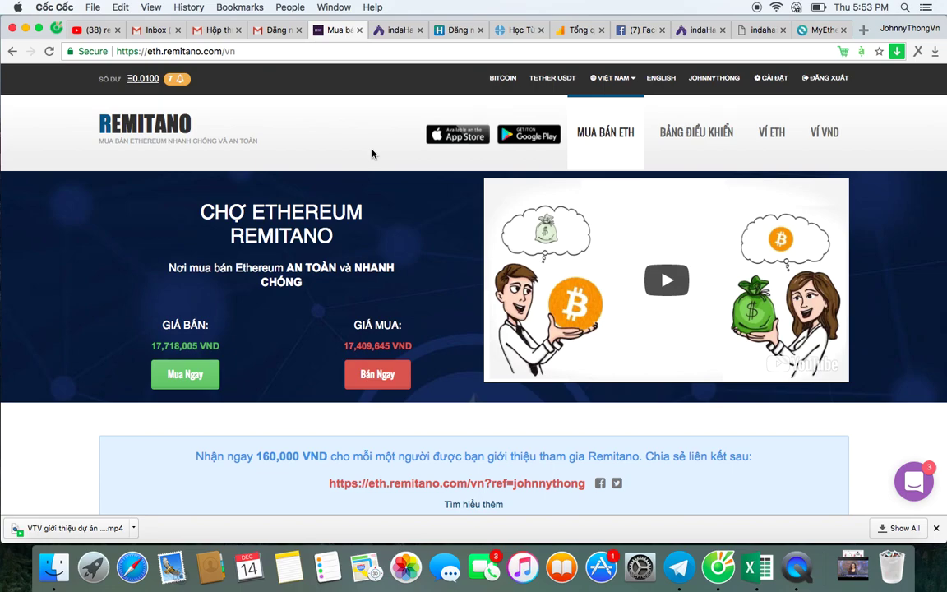
pyautogui.scroll(-10, 372, 154)
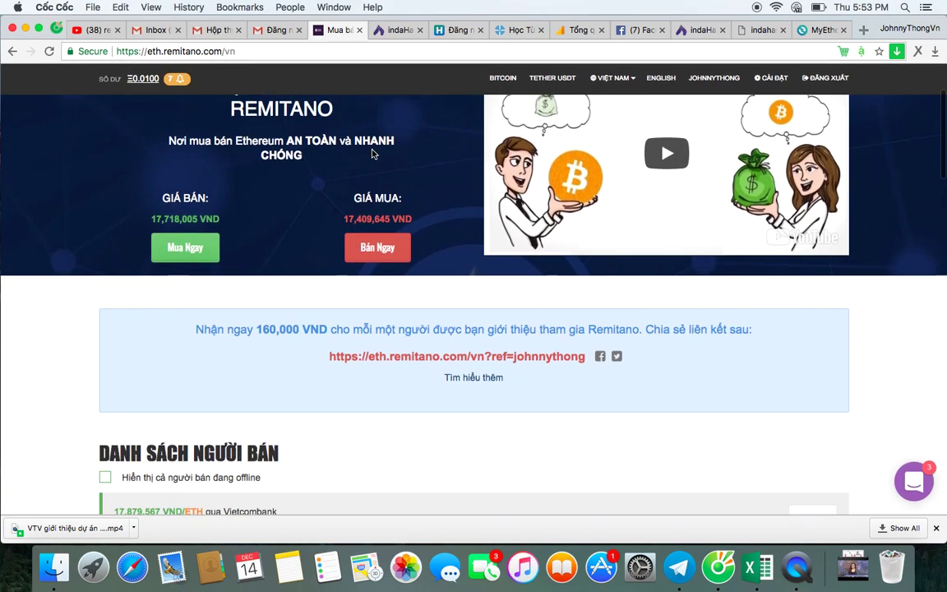
pyautogui.scroll(-2, 371, 155)
pyautogui.scroll(6, 371, 155)
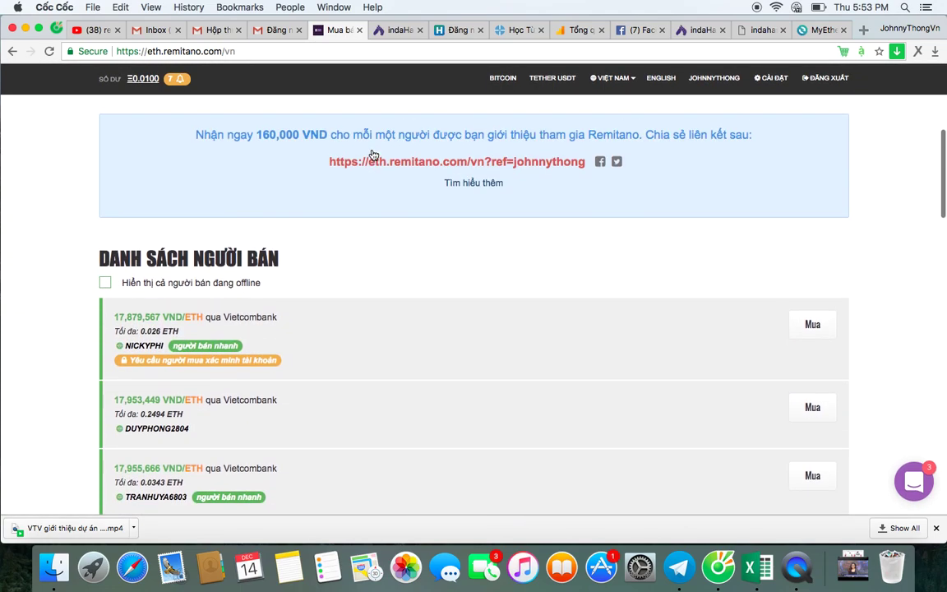
pyautogui.scroll(2, 251, 327)
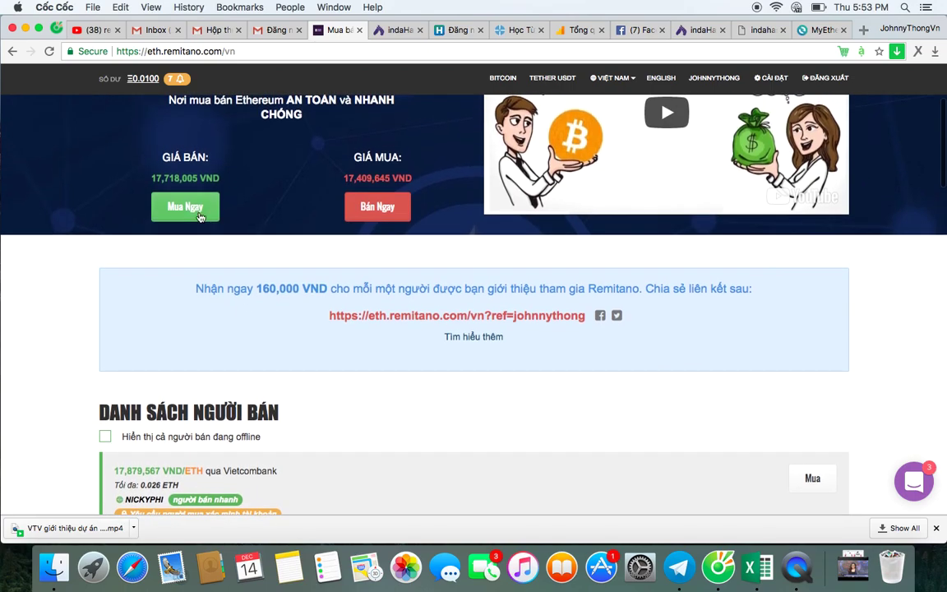
pyautogui.scroll(5, 277, 195)
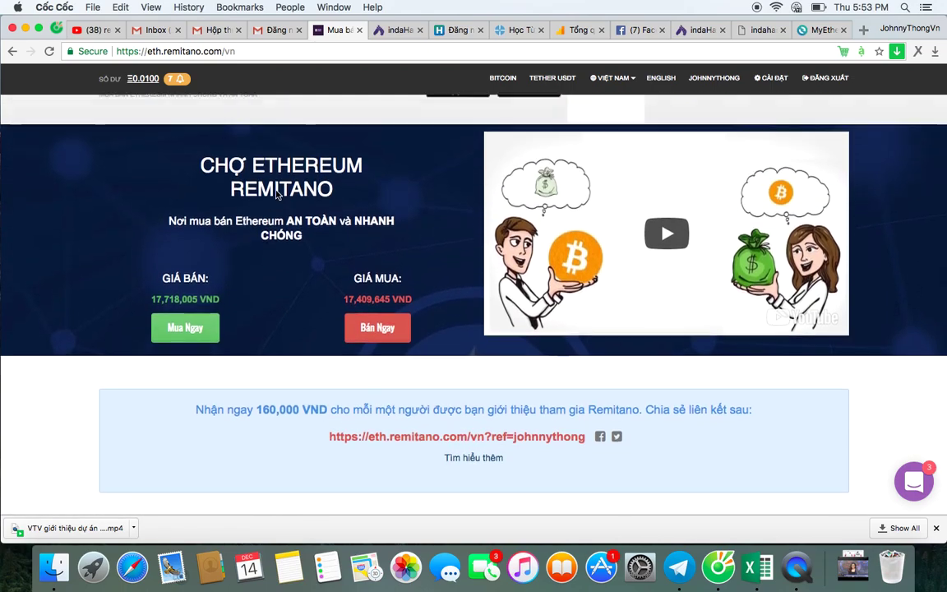
pyautogui.scroll(-3, 274, 322)
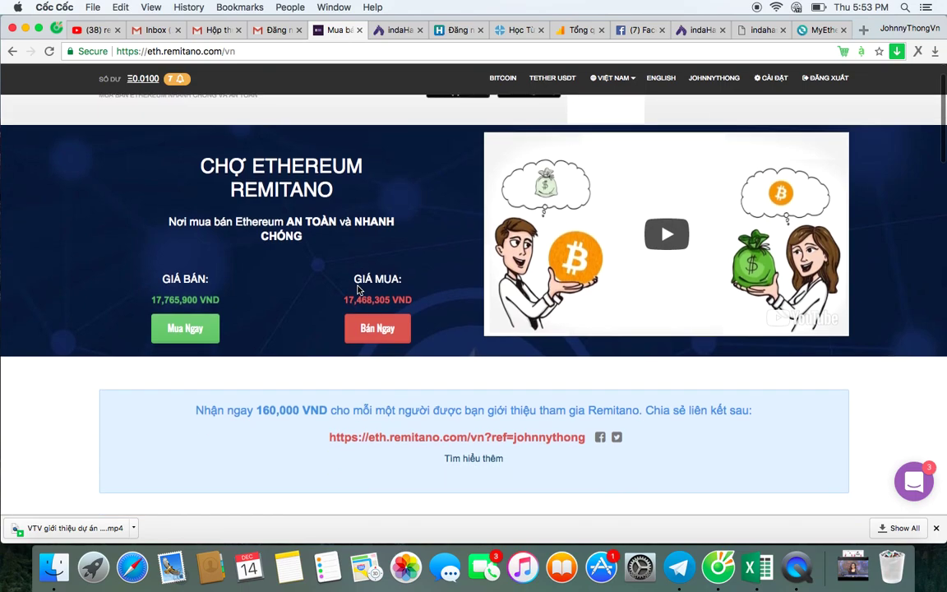
# Fill in the instant Ethereum purchase form with 1 ETH and your own Remitano wallet as the receiving address
pyautogui.click(178, 277)
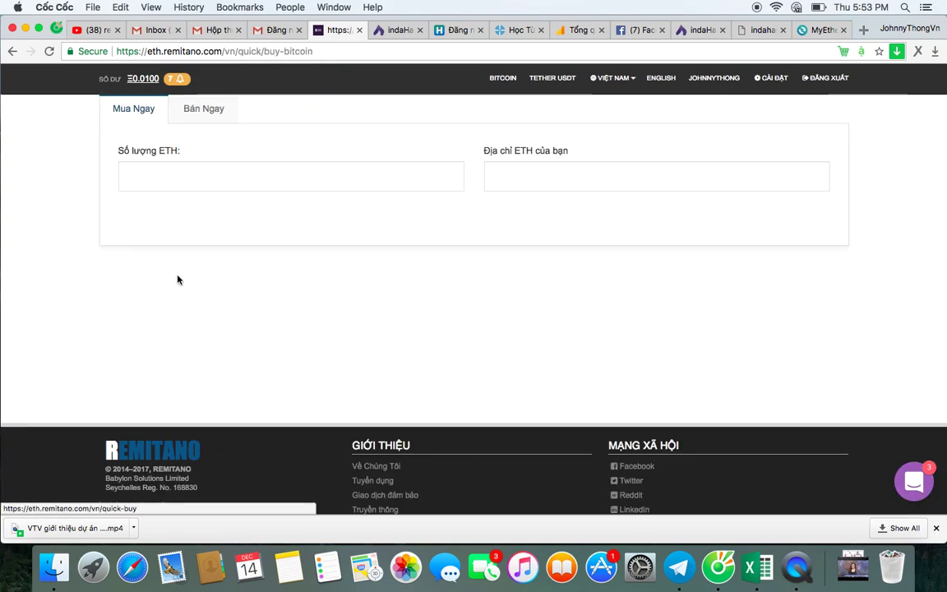
pyautogui.scroll(3, 249, 221)
pyautogui.click(187, 284)
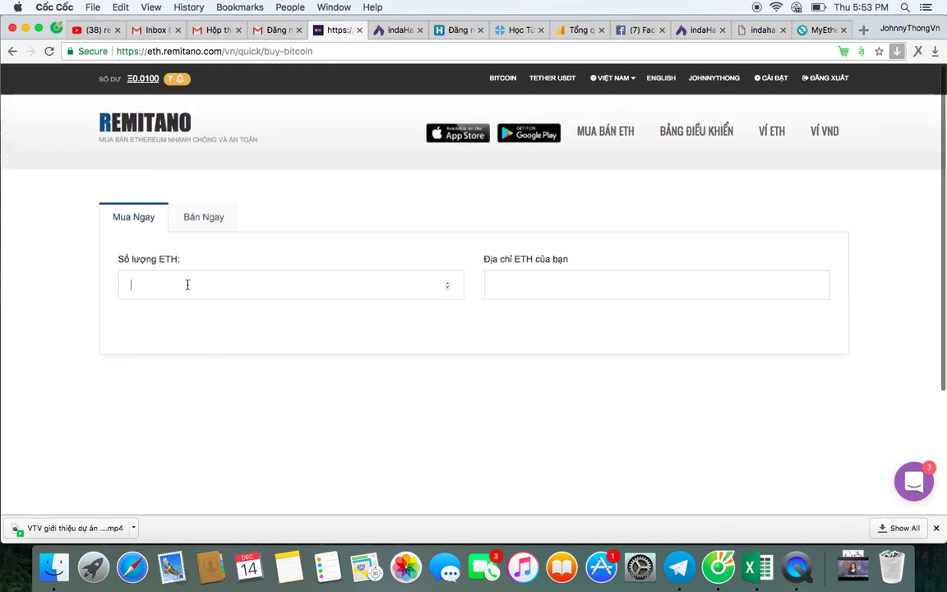
pyautogui.write('1')
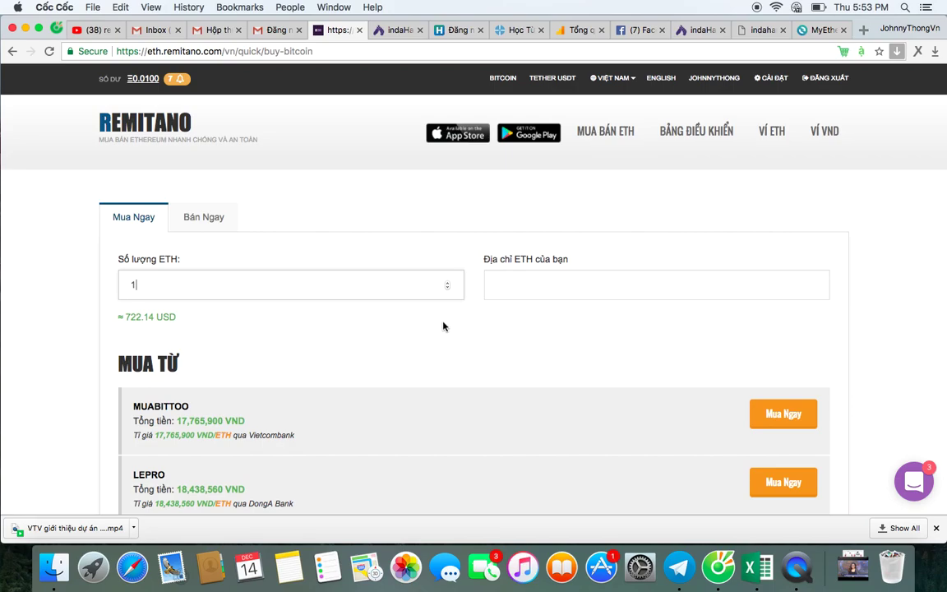
pyautogui.click(515, 292)
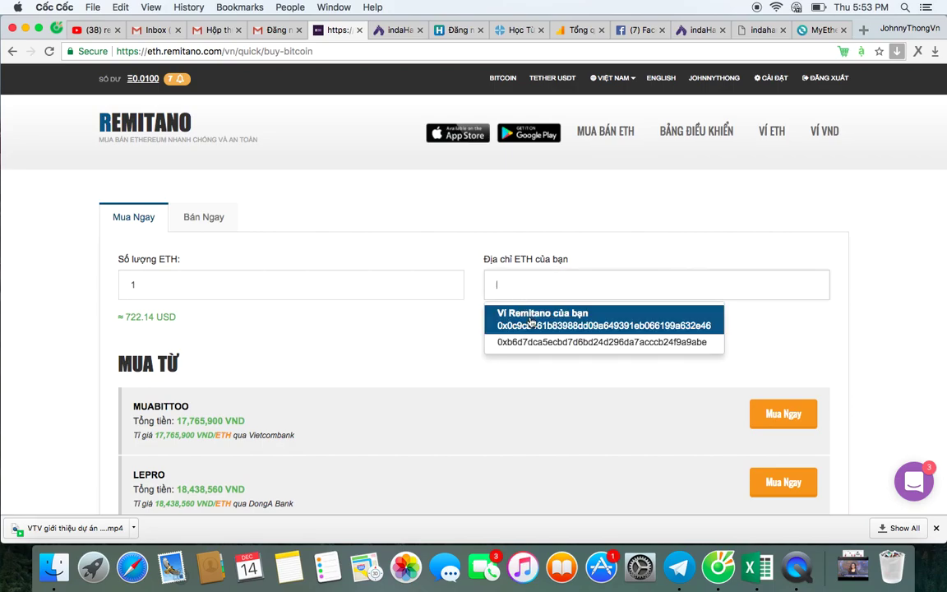
pyautogui.click(580, 320)
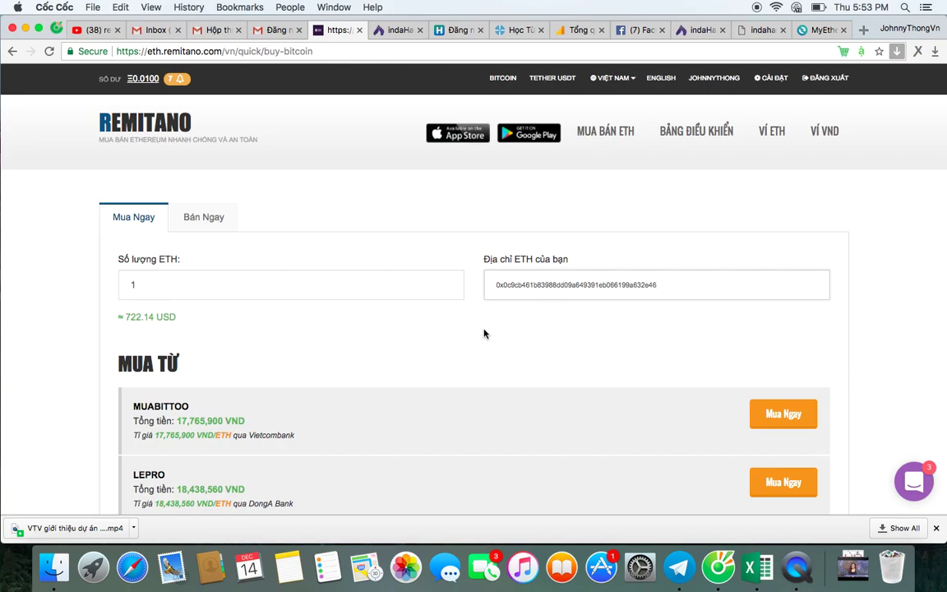
pyautogui.scroll(-2, 484, 334)
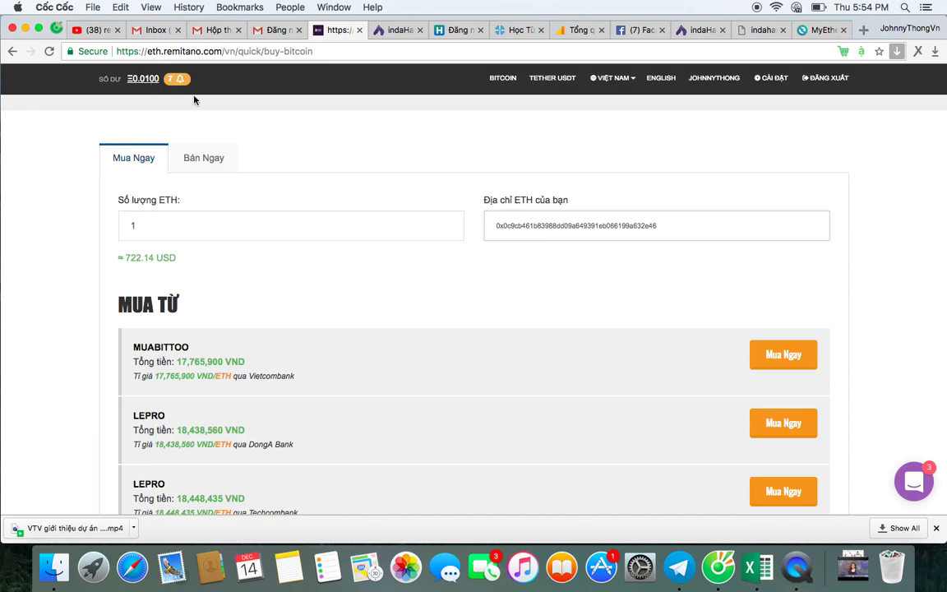
pyautogui.scroll(1, 229, 120)
pyautogui.scroll(1, 229, 120)
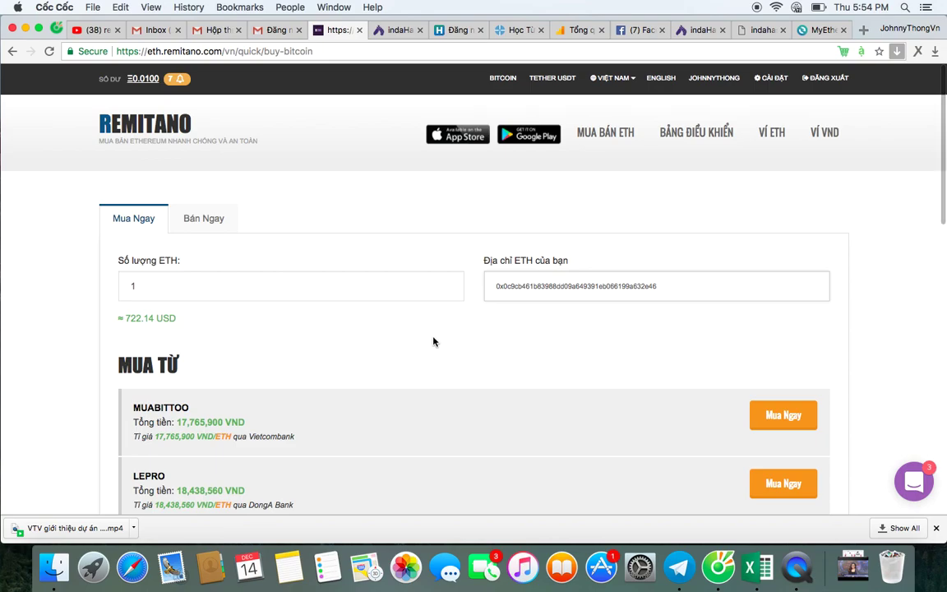
# Fill in the ETH wallet's withdrawal form with the copied indaHash contract address and an amount of 1 ETH
pyautogui.click(773, 145)
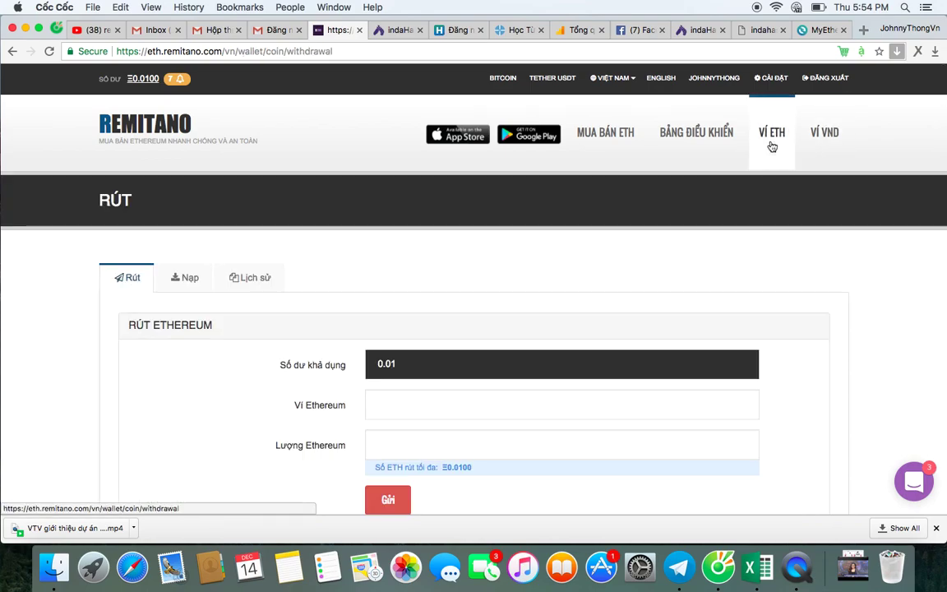
pyautogui.scroll(-3, 414, 263)
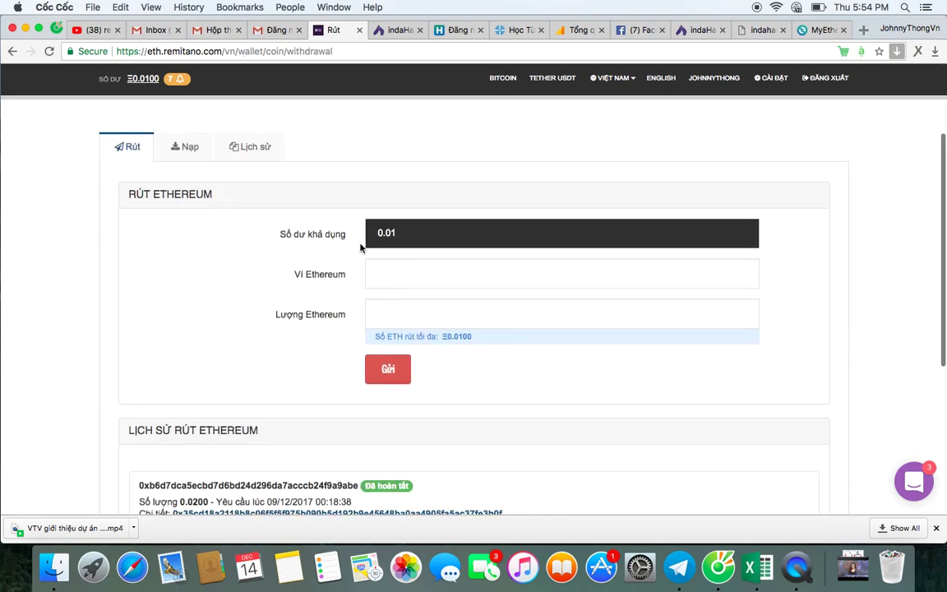
pyautogui.click(388, 273)
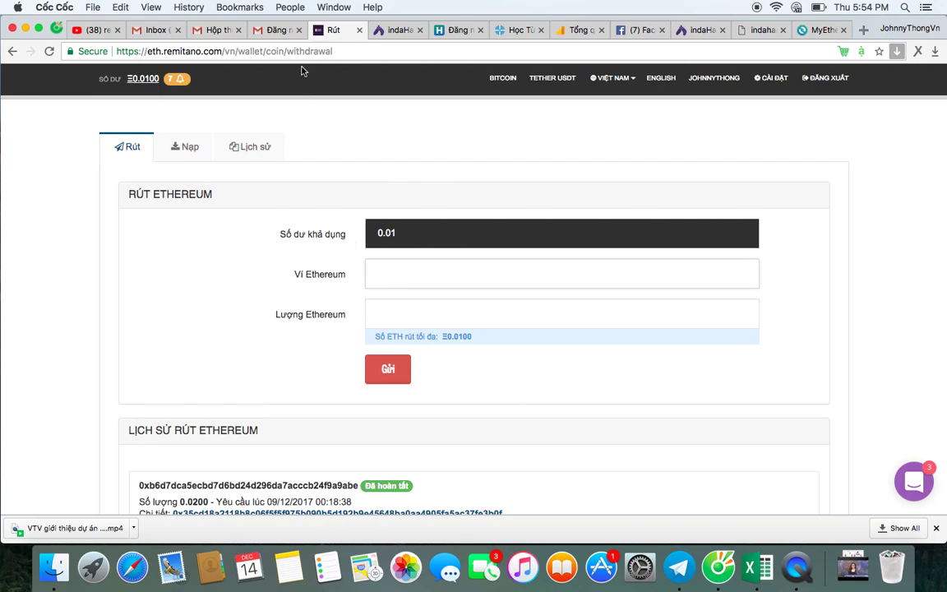
pyautogui.click(693, 31)
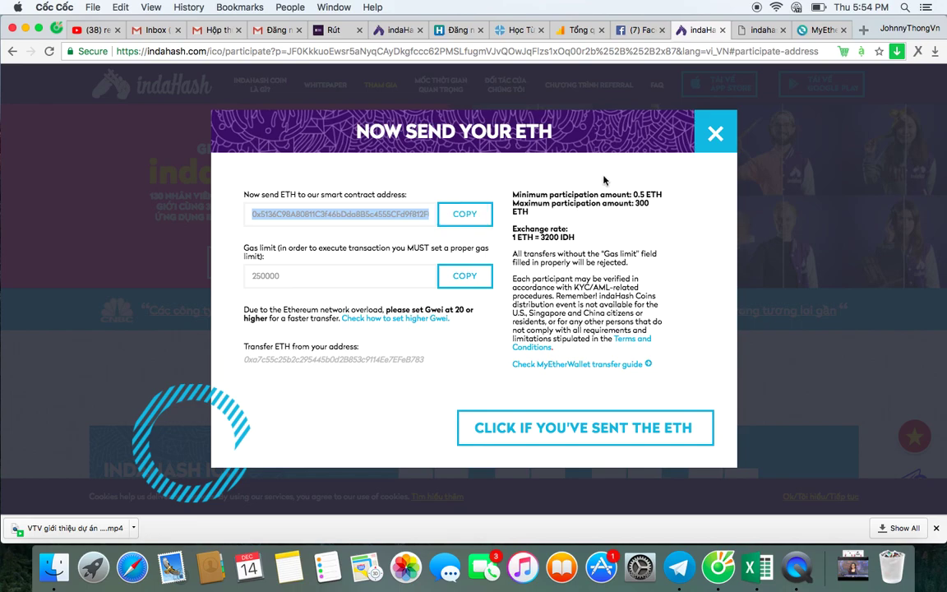
pyautogui.click(334, 30)
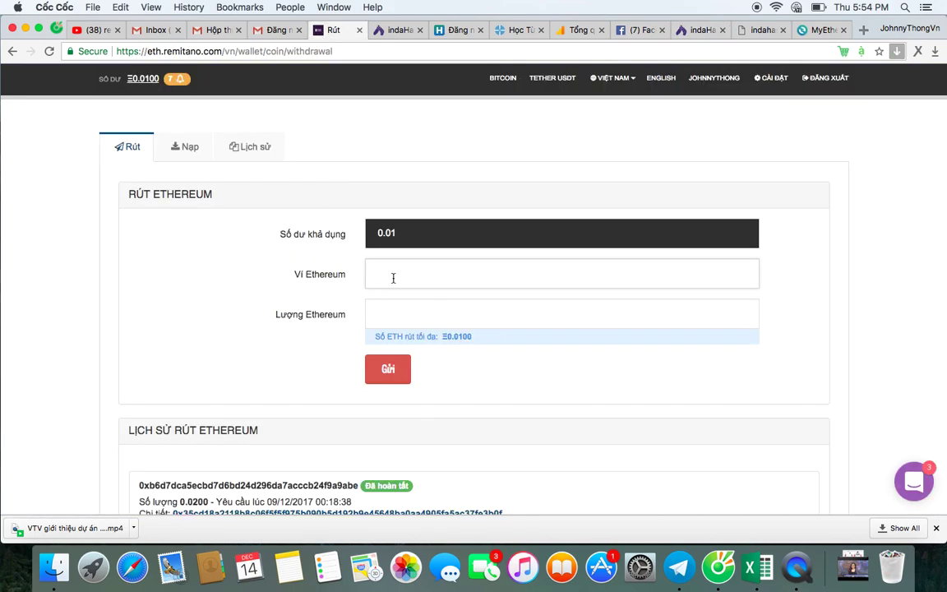
pyautogui.press('super+v')
pyautogui.click(438, 314)
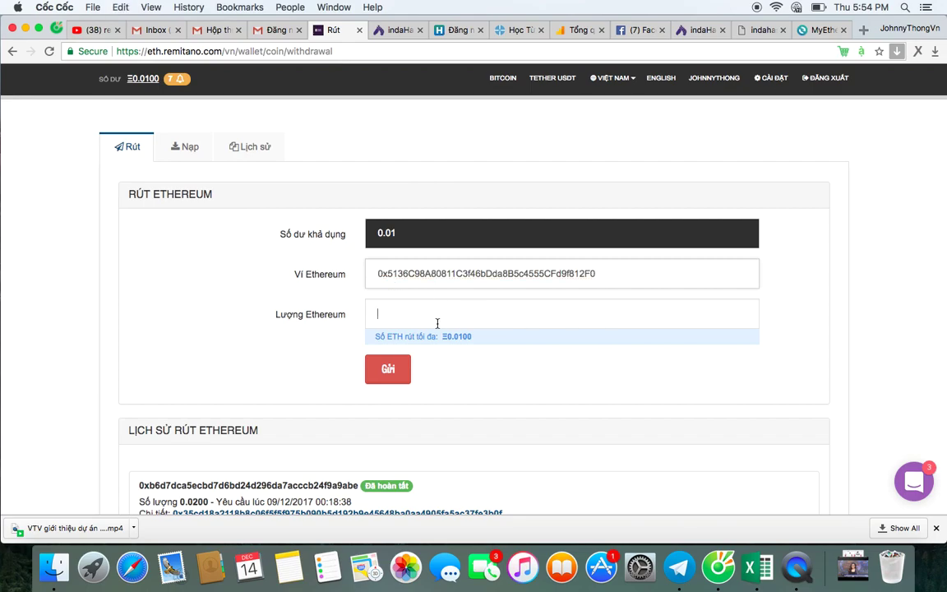
pyautogui.write('1')
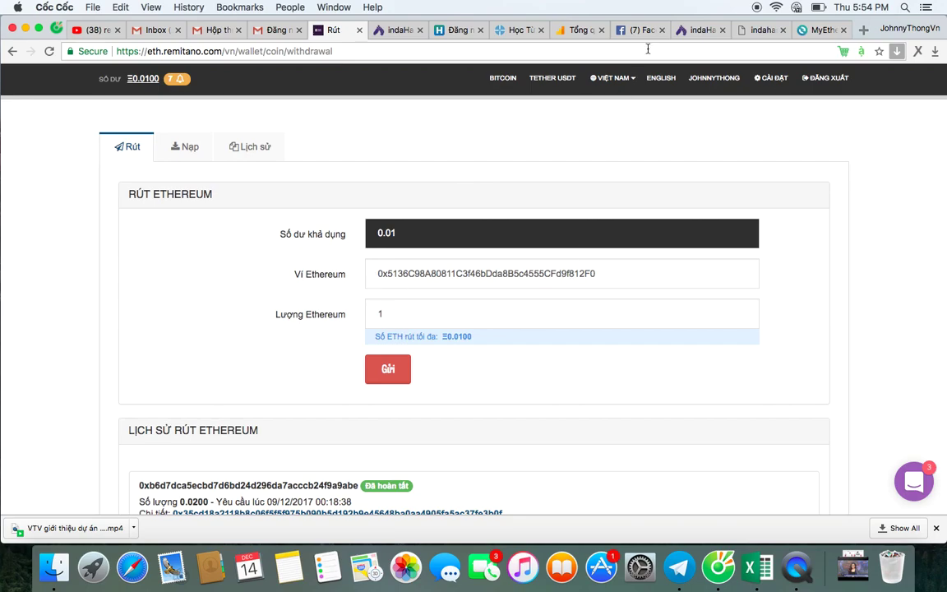
# Return to the indaHash payment dialog and declare that the ETH has been sent
pyautogui.click(704, 29)
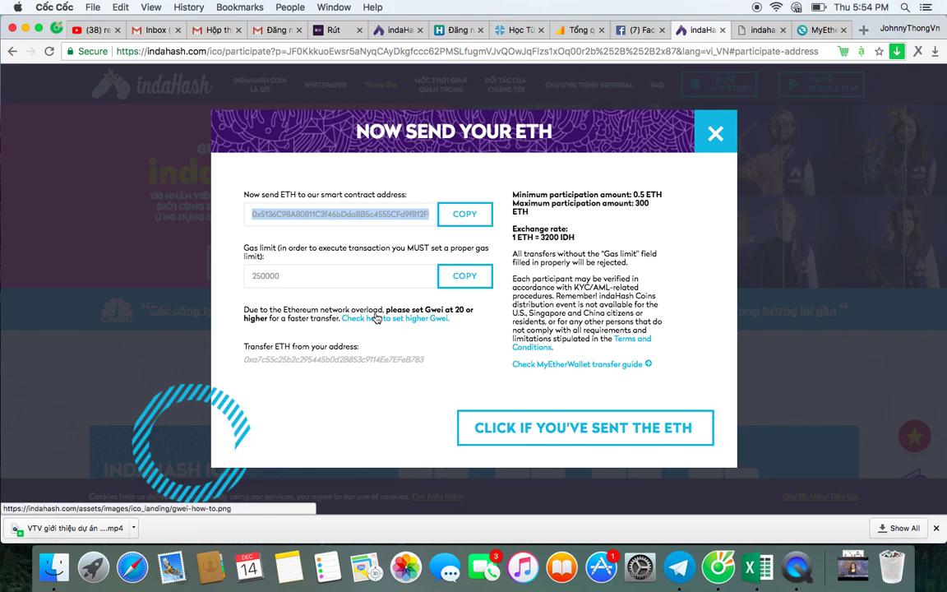
pyautogui.click(578, 434)
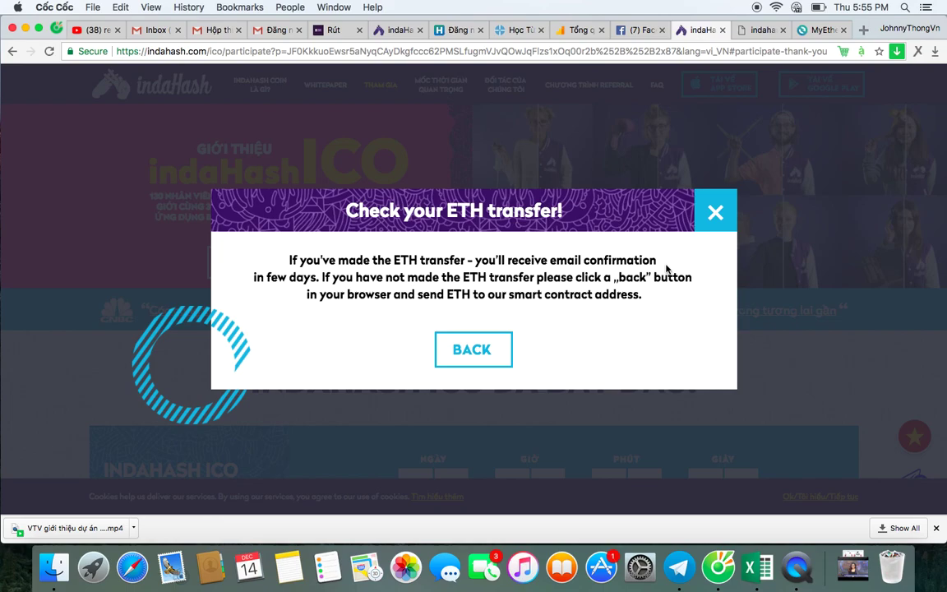
# Switch back to Remitano and examine the completed Ethereum withdrawal form and its withdrawal history
pyautogui.click(333, 30)
pyautogui.scroll(3, 332, 159)
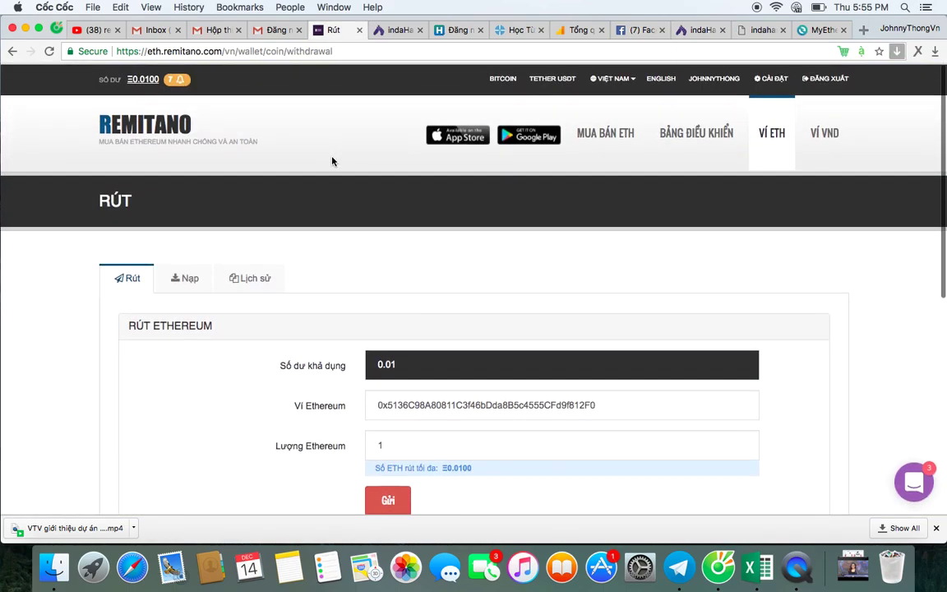
pyautogui.scroll(-2, 332, 161)
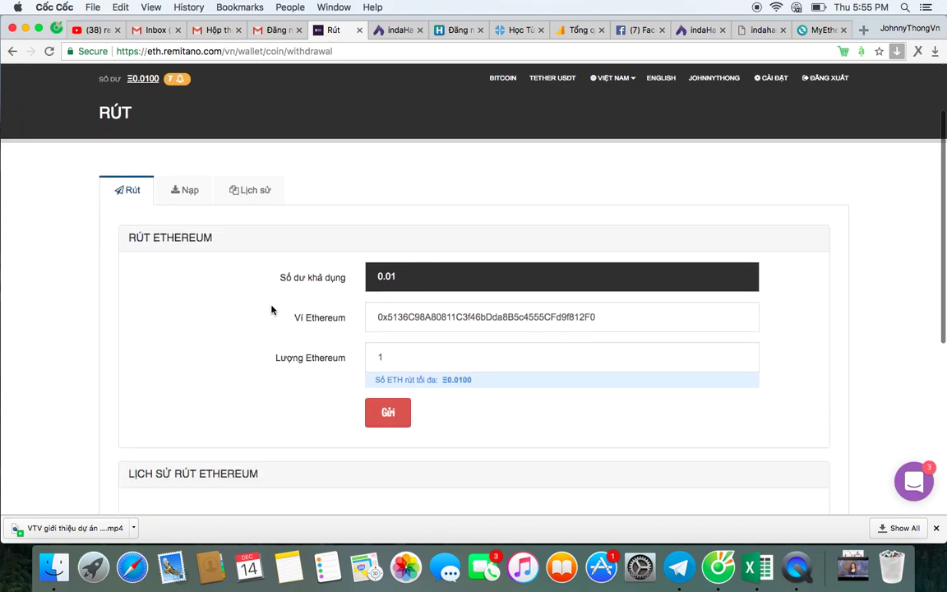
pyautogui.scroll(-10, 271, 309)
pyautogui.scroll(12, 270, 308)
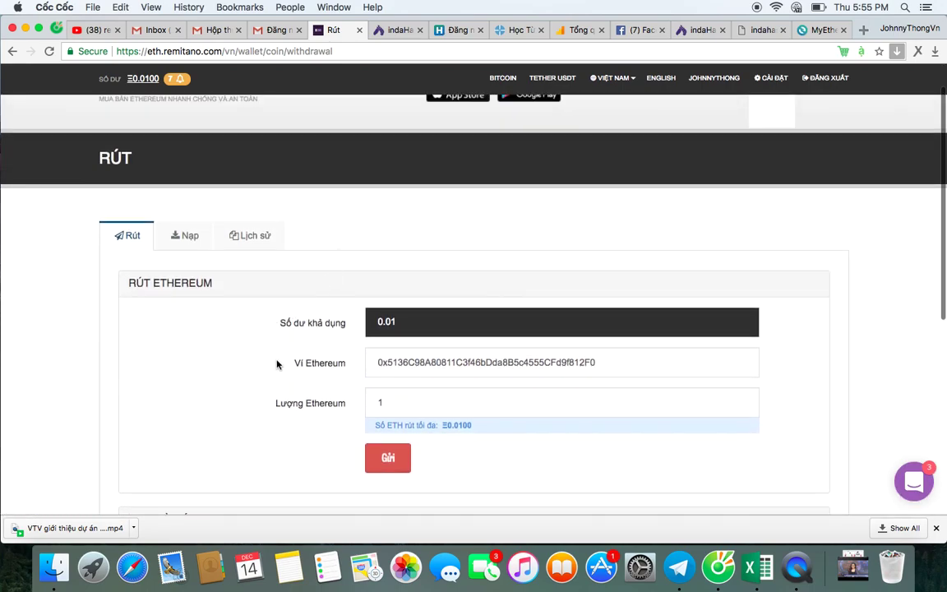
pyautogui.scroll(-3, 277, 364)
pyautogui.scroll(4, 313, 342)
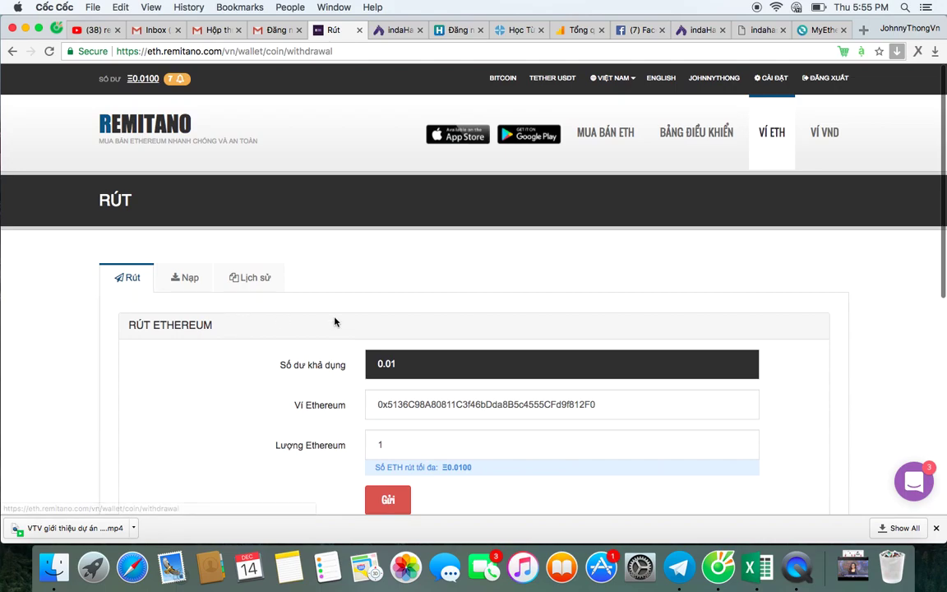
pyautogui.scroll(-2, 334, 322)
pyautogui.scroll(2, 393, 339)
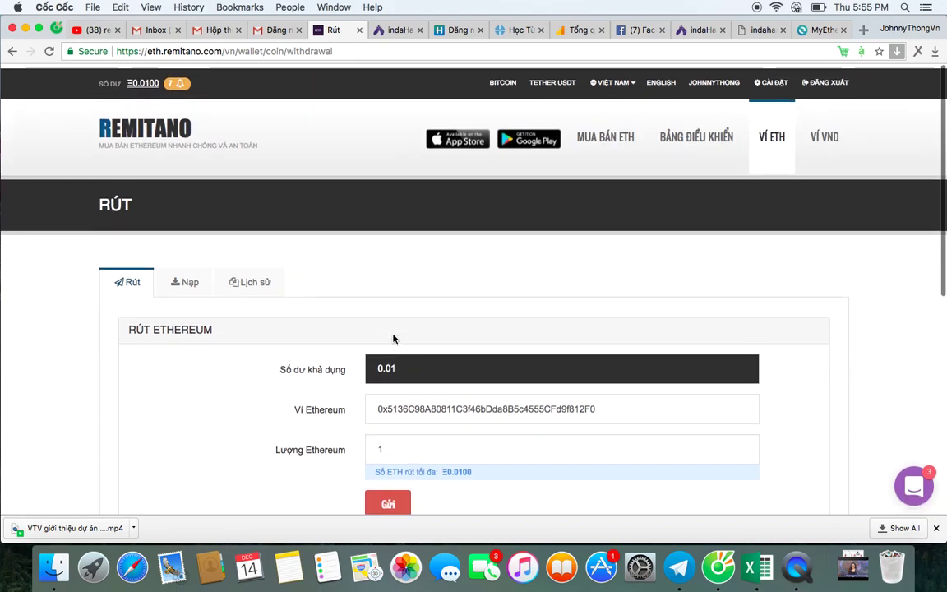
pyautogui.scroll(-2, 393, 338)
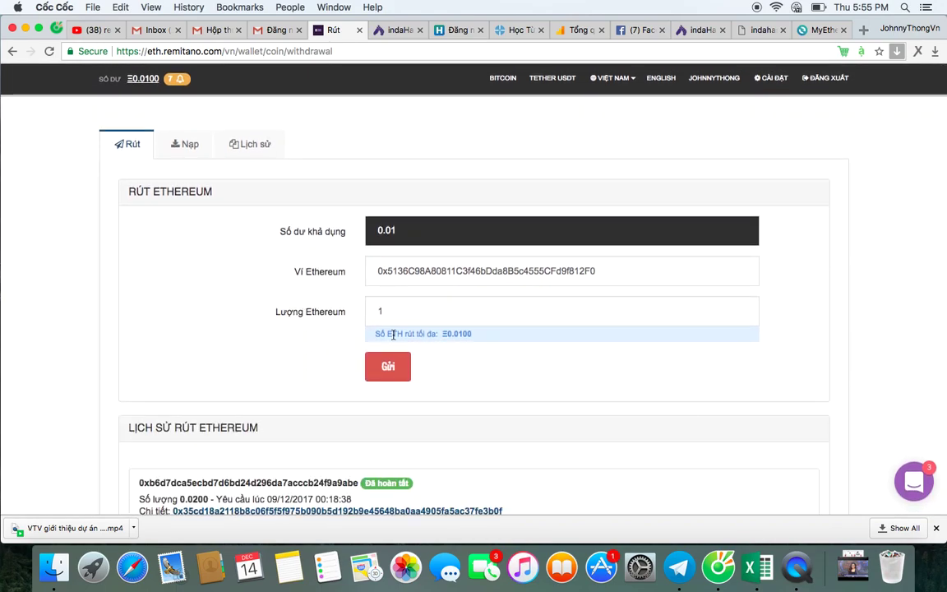
pyautogui.scroll(2, 318, 296)
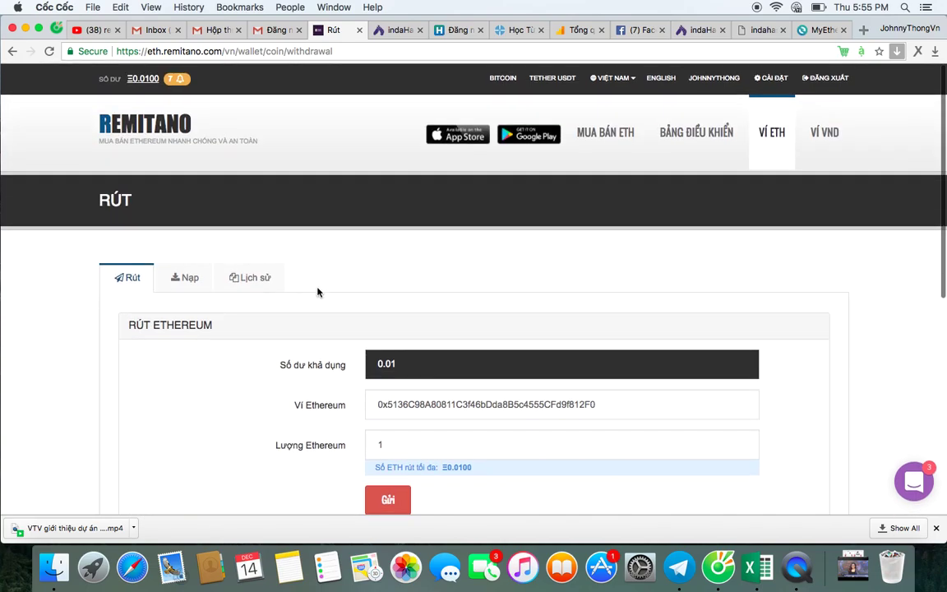
pyautogui.scroll(-5, 317, 292)
pyautogui.scroll(5, 318, 292)
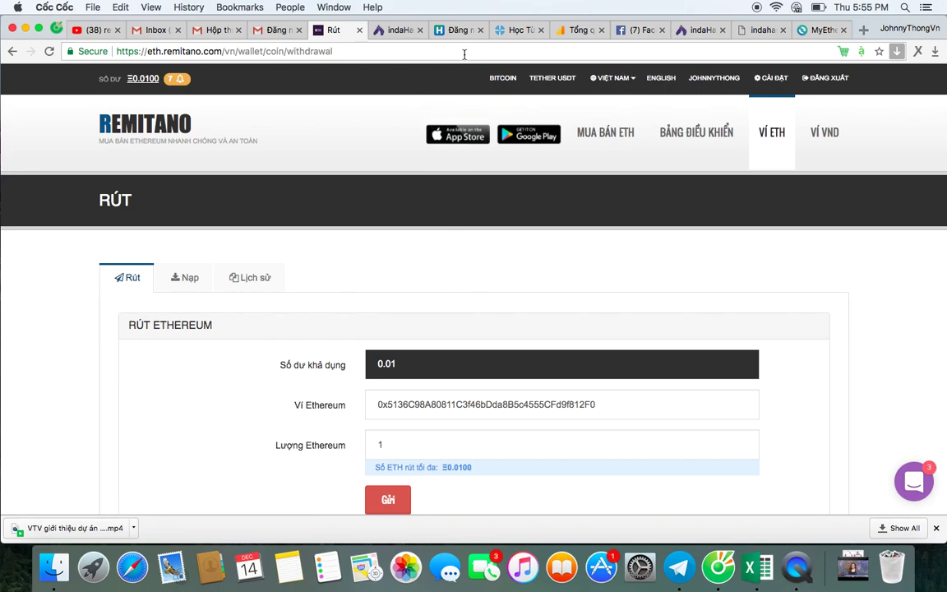
# Copy the account address from MyEtherWallet and replace the receiving wallet address in Remitano's Ethereum withdrawal form with it
pyautogui.click(830, 31)
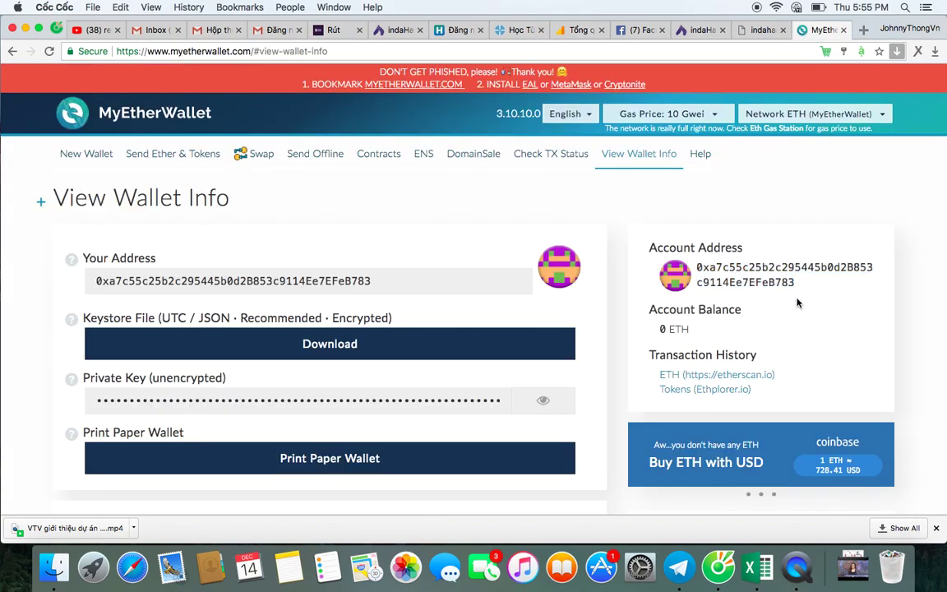
pyautogui.moveTo(697, 268); pyautogui.dragTo(798, 283)
pyautogui.press('super+c')
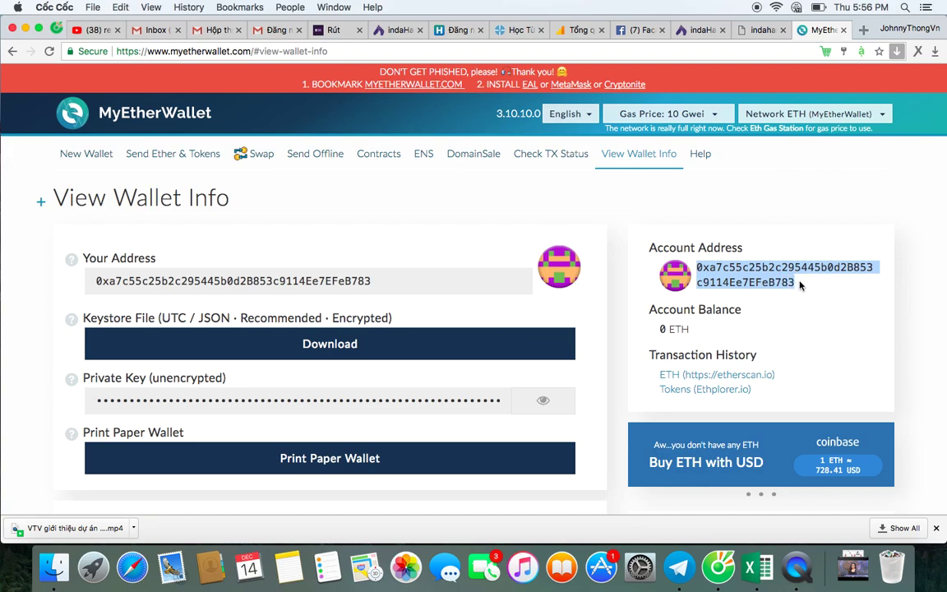
pyautogui.click(333, 30)
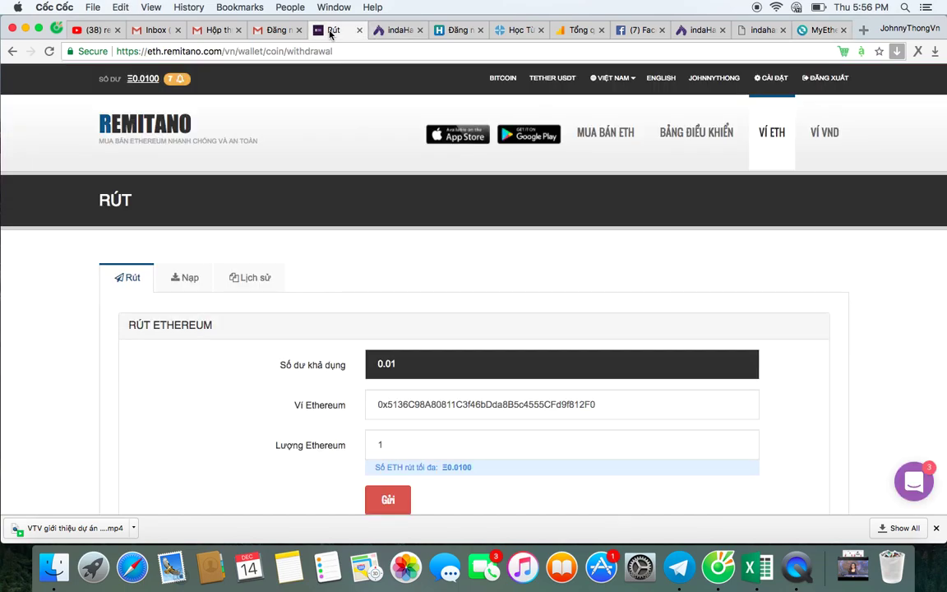
pyautogui.moveTo(622, 400); pyautogui.dragTo(373, 395)
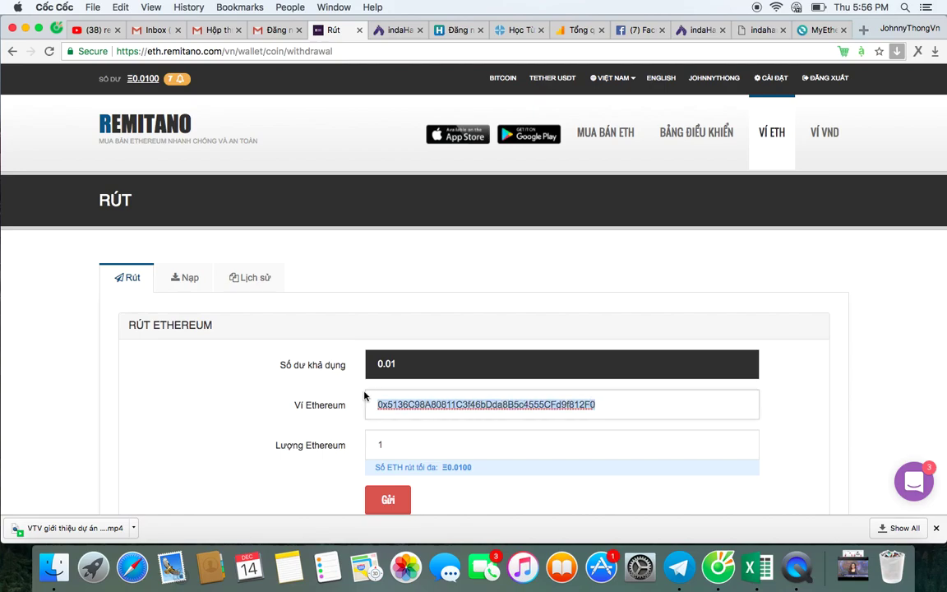
pyautogui.press('BackSpace')
pyautogui.press('super+v')
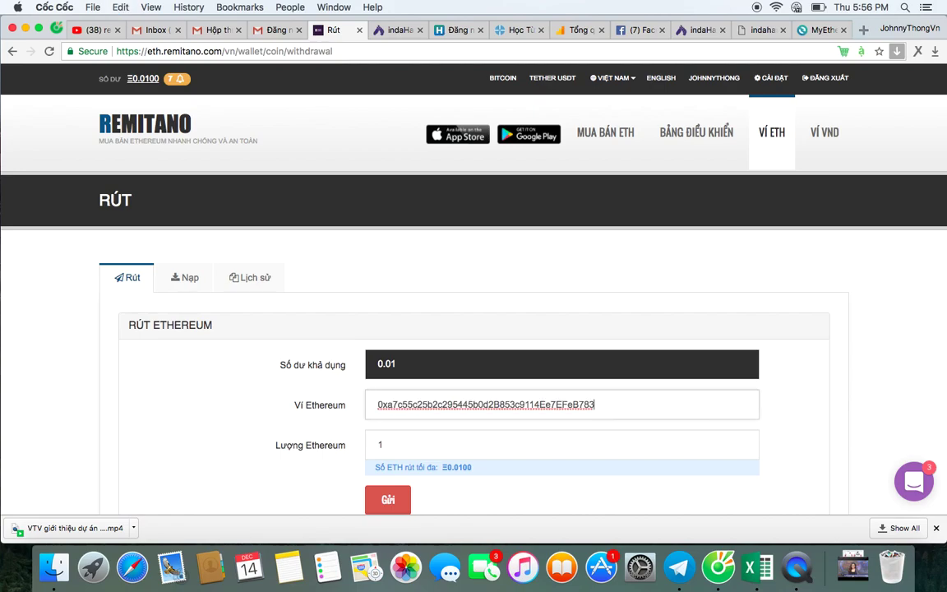
pyautogui.click(484, 315)
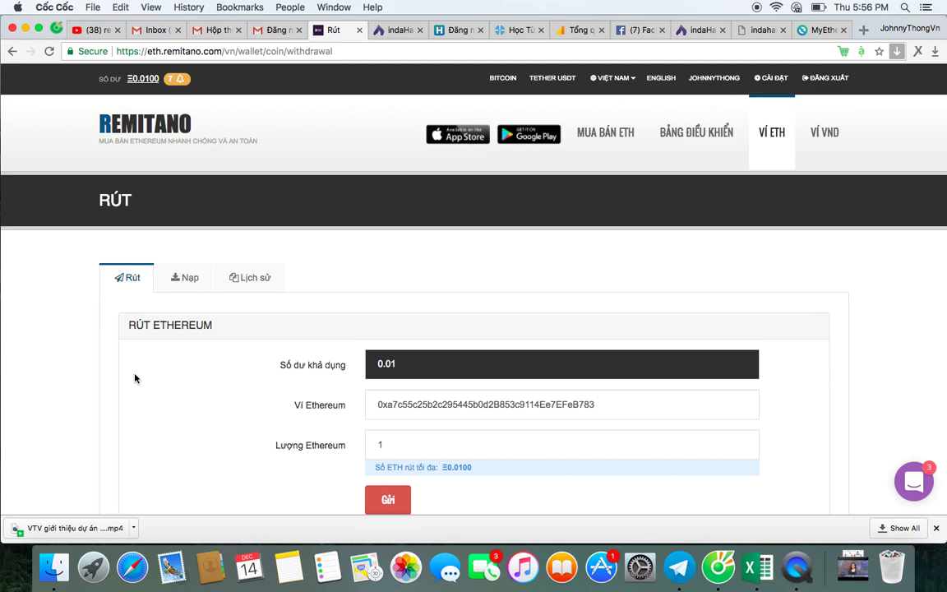
pyautogui.click(827, 31)
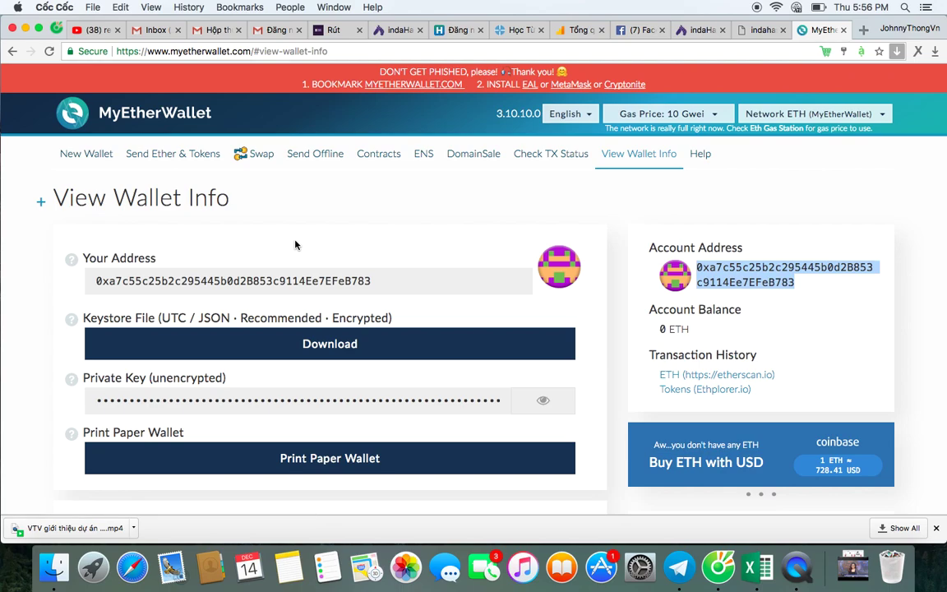
pyautogui.click(328, 30)
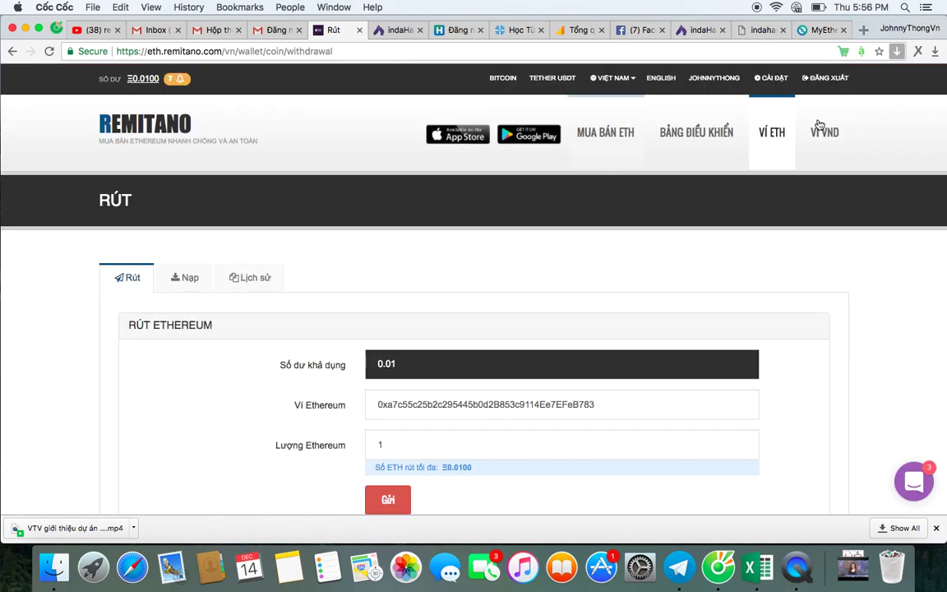
pyautogui.click(818, 30)
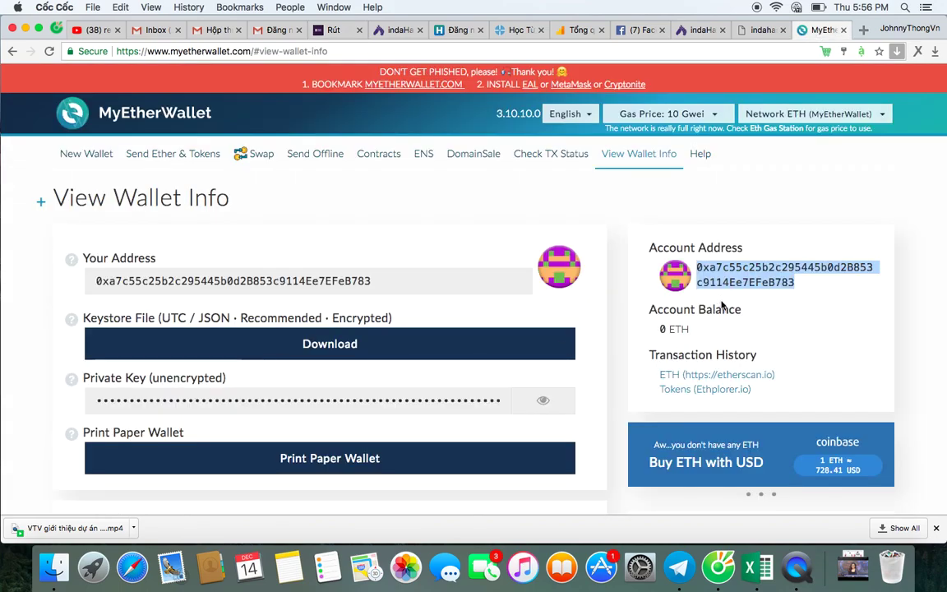
# Return to Remitano's Ethereum withdrawal form and set the amount to withdraw to 10 ETH
pyautogui.click(329, 32)
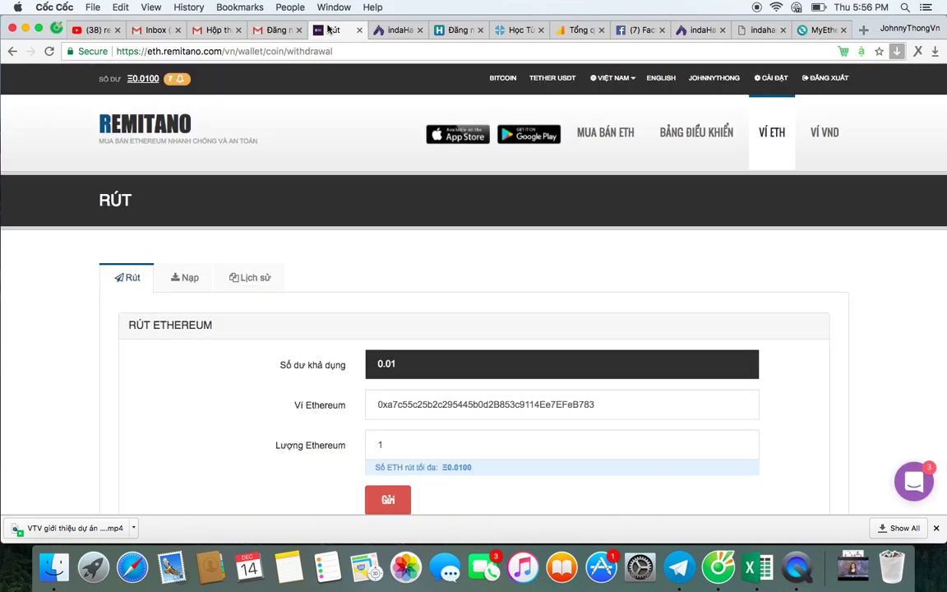
pyautogui.scroll(-2, 396, 401)
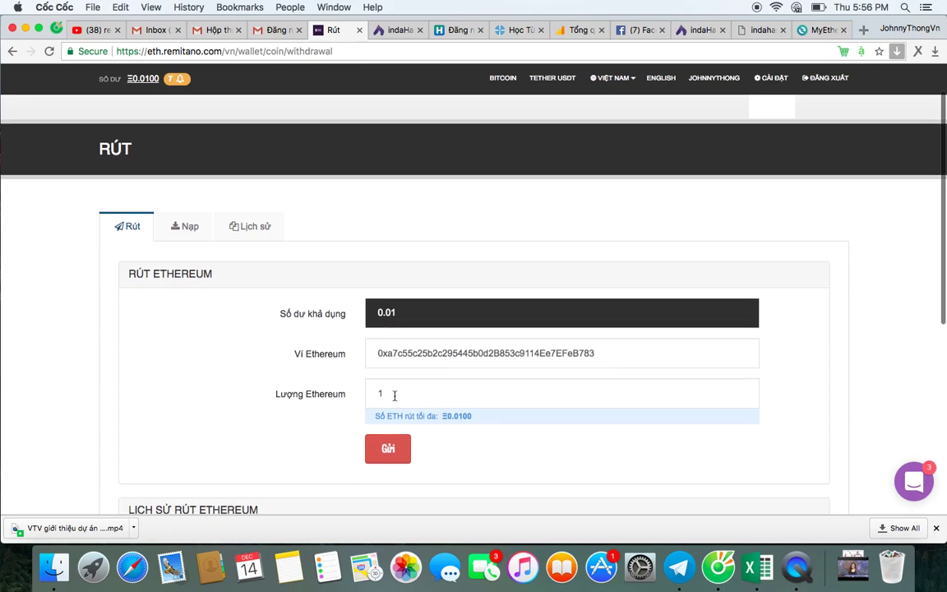
pyautogui.click(405, 395)
pyautogui.write('0')
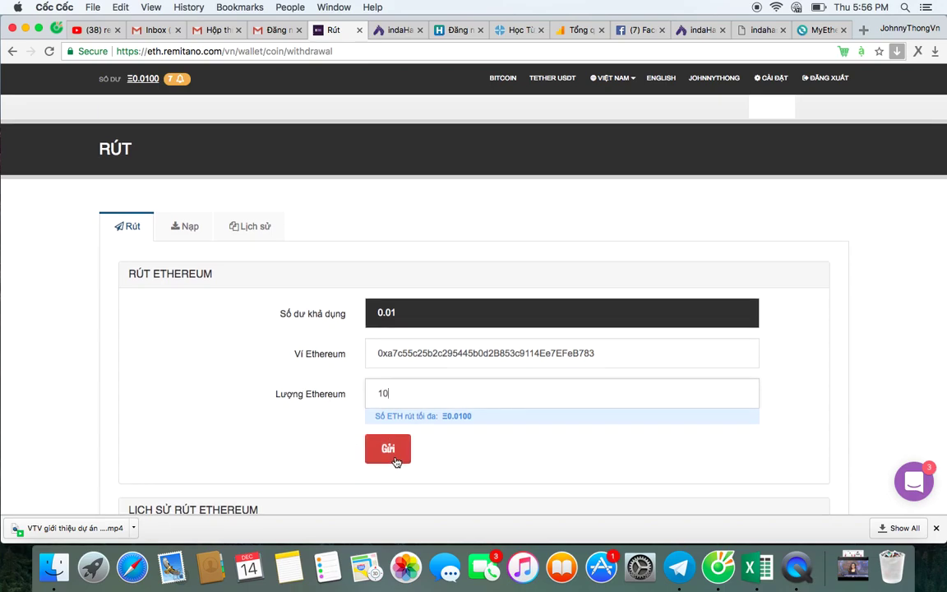
pyautogui.scroll(-3, 256, 444)
pyautogui.scroll(1, 255, 445)
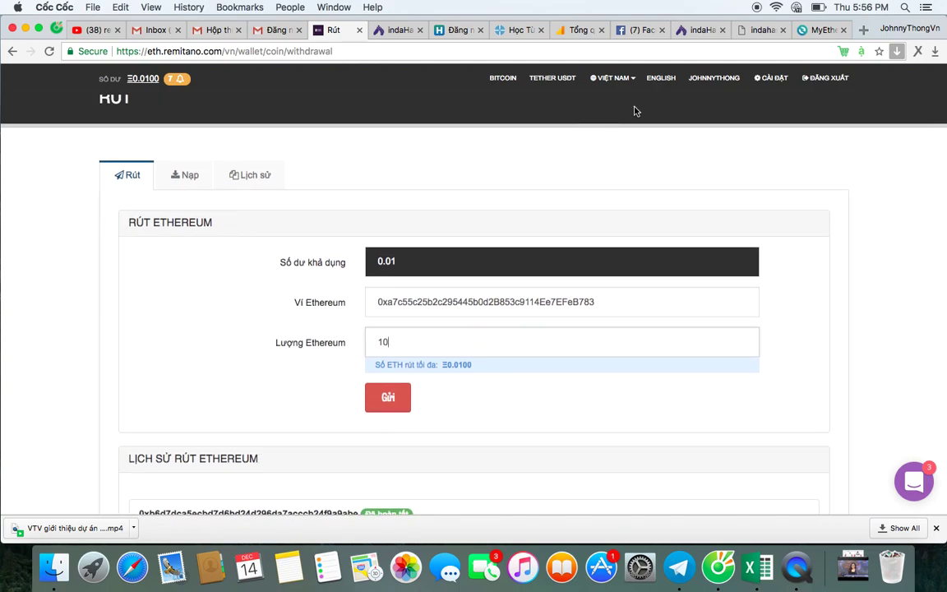
# Switch to MyEtherWallet and look over the account address and balance in the wallet info
pyautogui.click(818, 29)
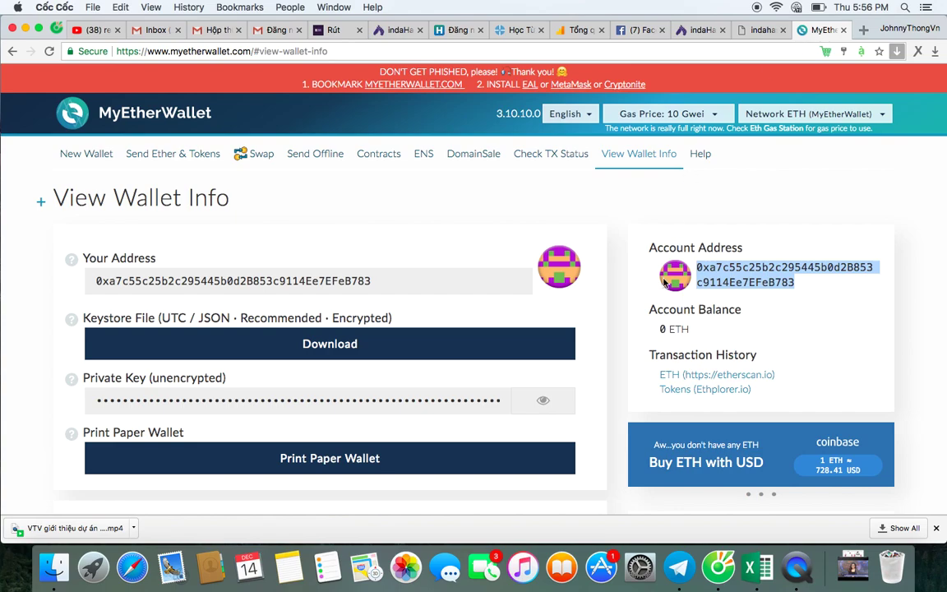
pyautogui.click(637, 264)
pyautogui.scroll(-2, 638, 264)
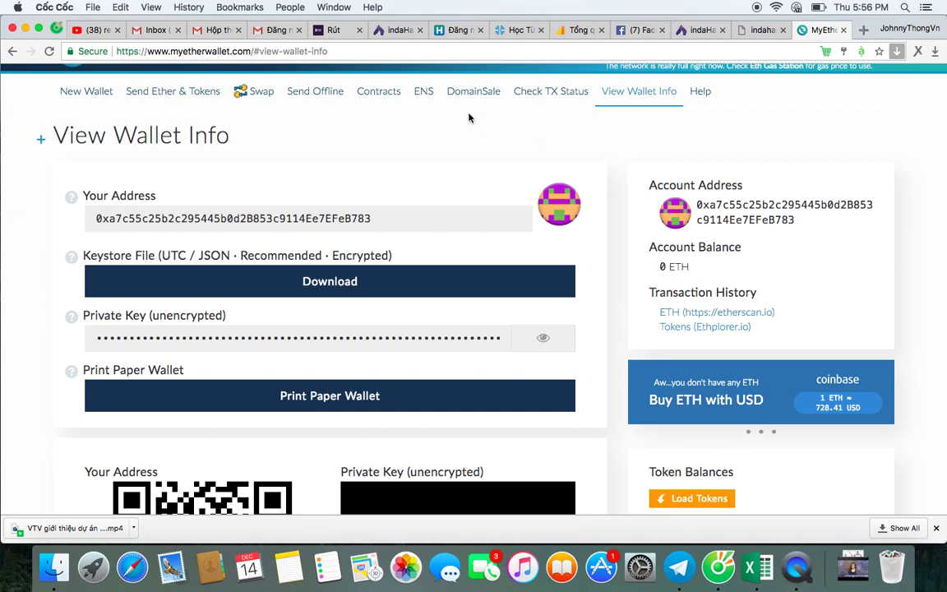
# Go back from indaHash's transfer check message to the payment dialog and copy the smart contract address
pyautogui.click(384, 32)
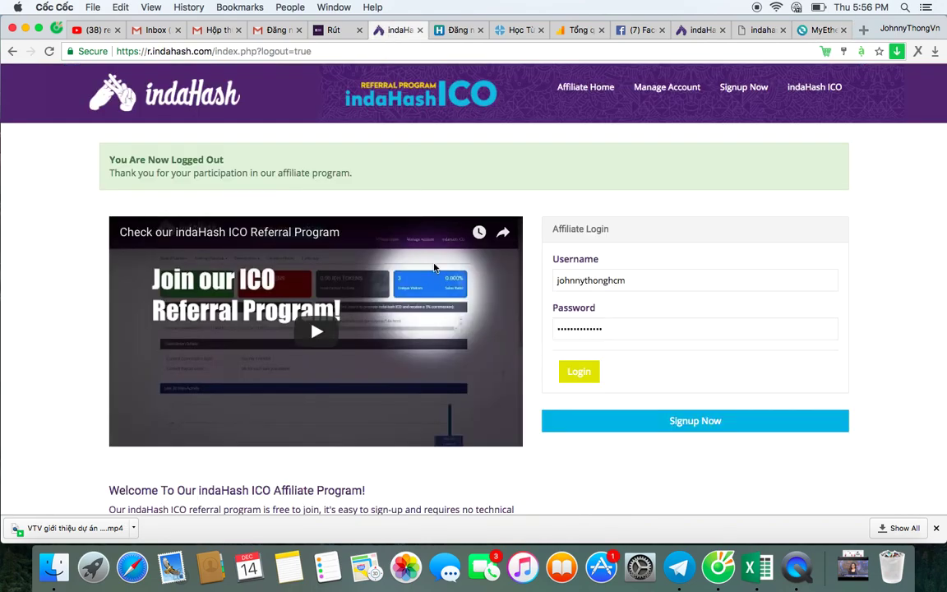
pyautogui.click(703, 31)
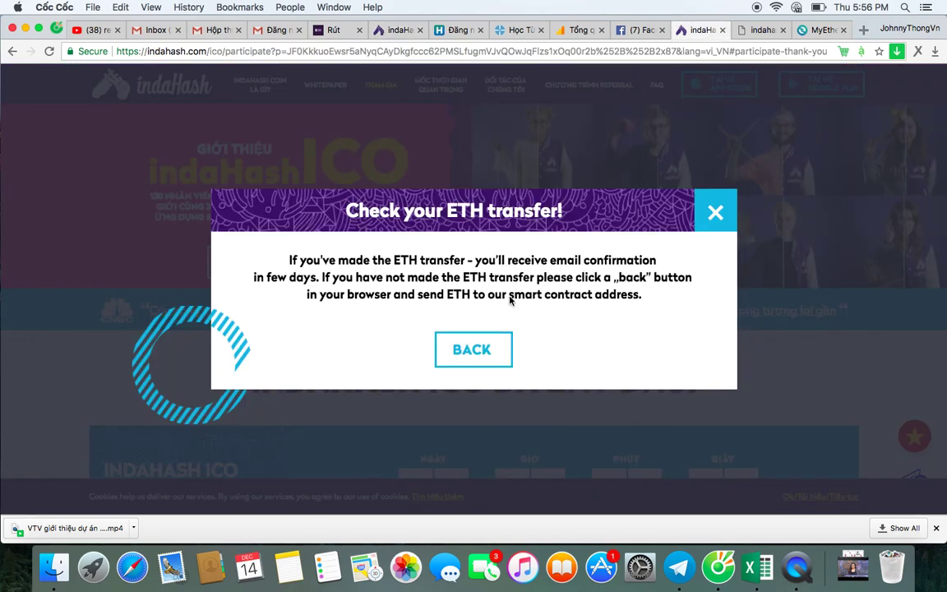
pyautogui.click(491, 351)
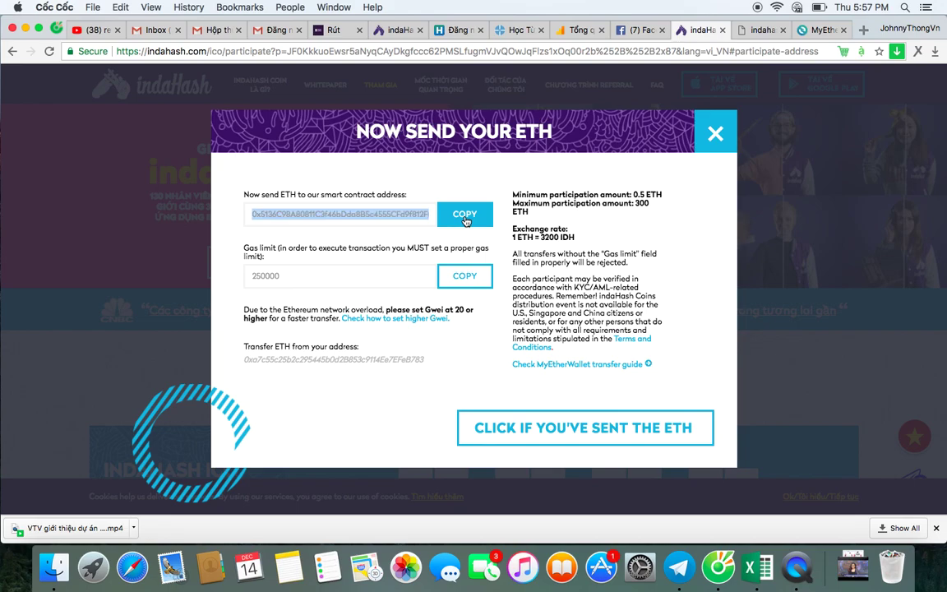
# Switch to MyEtherWallet and open the Send Ether & Tokens page
pyautogui.click(818, 30)
pyautogui.scroll(2, 289, 218)
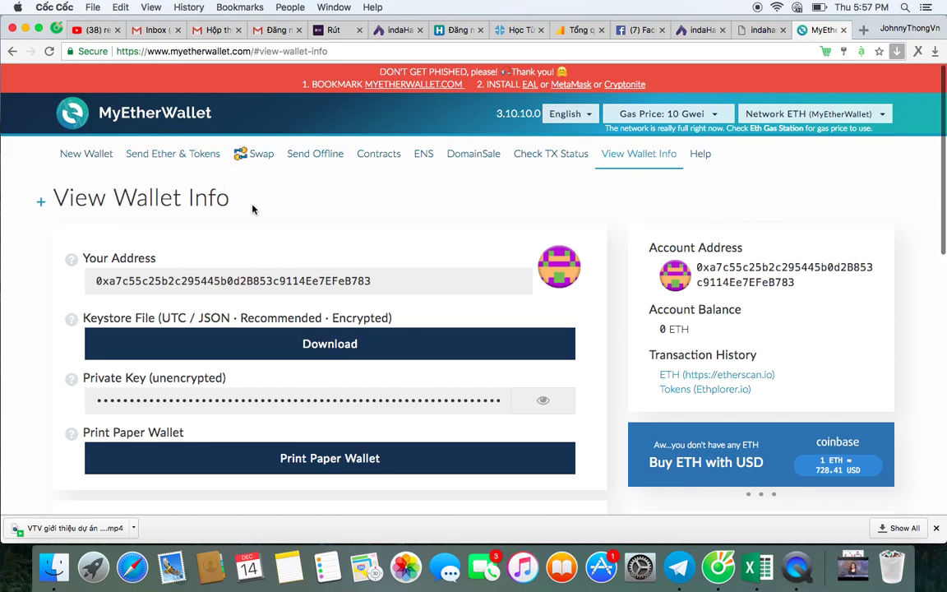
pyautogui.scroll(-5, 253, 208)
pyautogui.scroll(-5, 254, 207)
pyautogui.scroll(10, 254, 207)
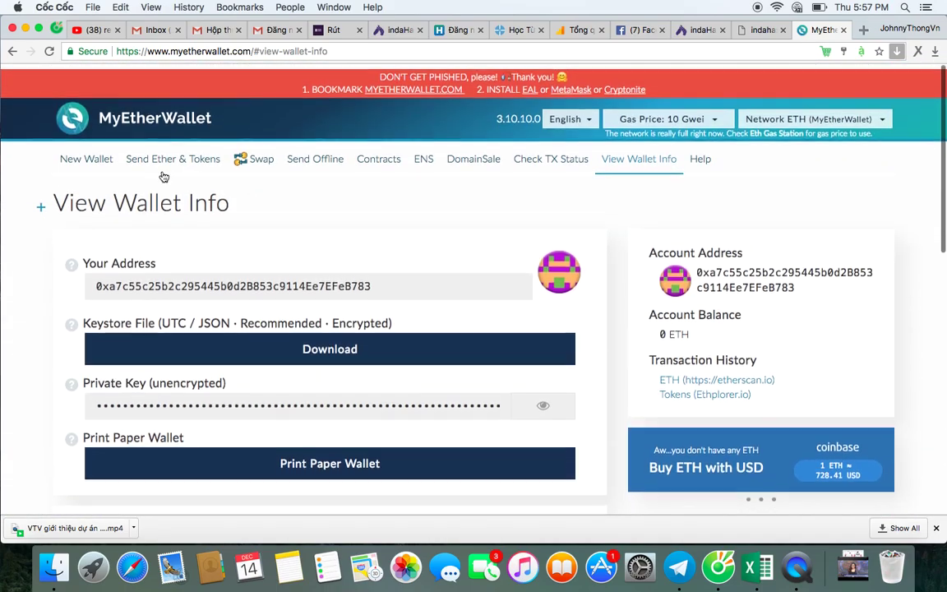
pyautogui.click(155, 154)
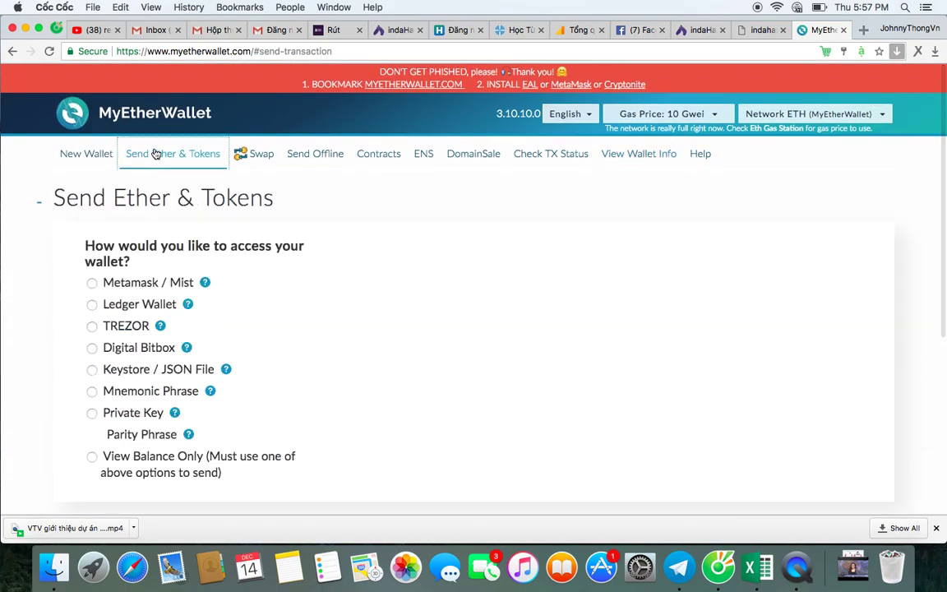
# Choose Keystore / JSON File as the access method and load the wallet file mew-2 from Documents
pyautogui.click(145, 372)
pyautogui.click(468, 277)
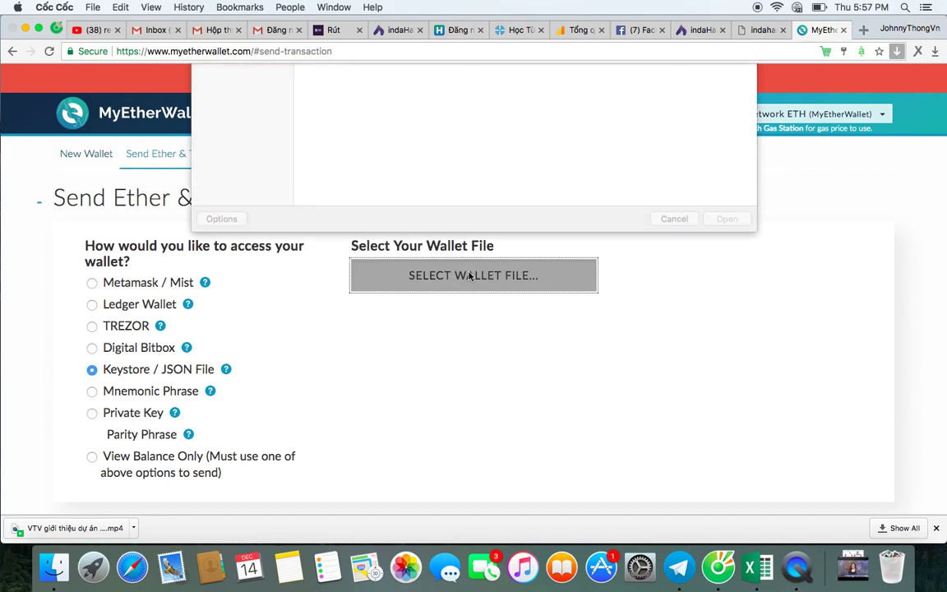
pyautogui.scroll(-10, 469, 275)
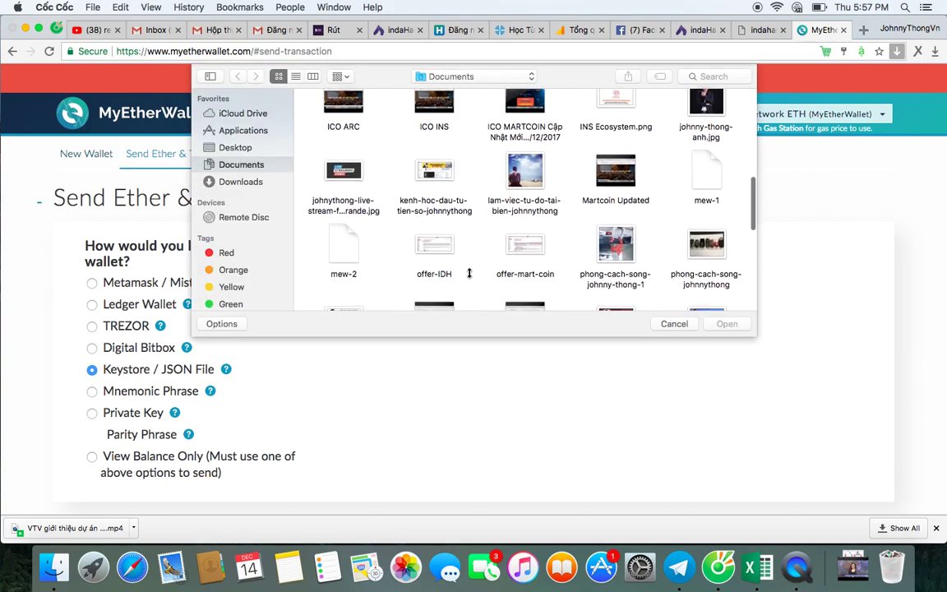
pyautogui.click(333, 235)
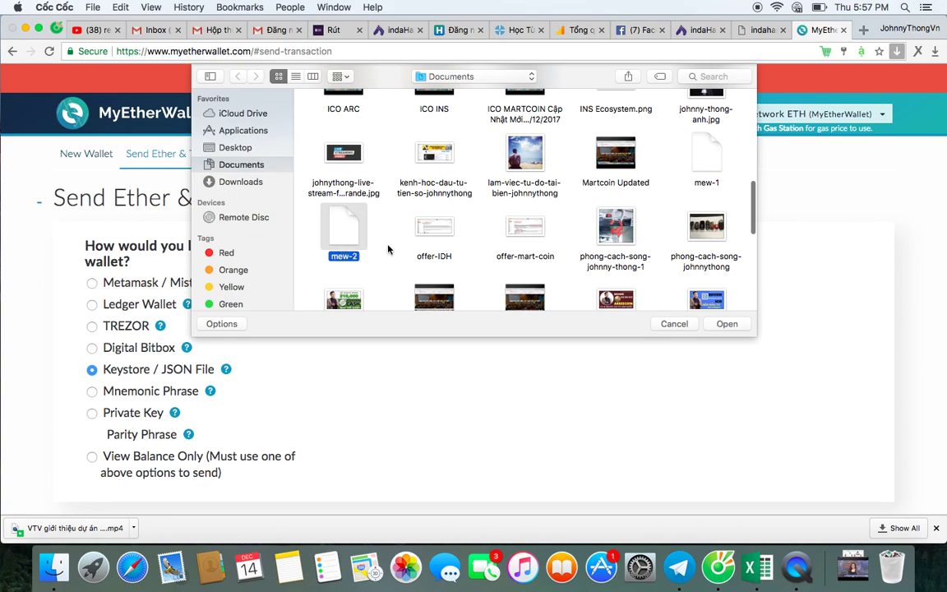
pyautogui.click(727, 322)
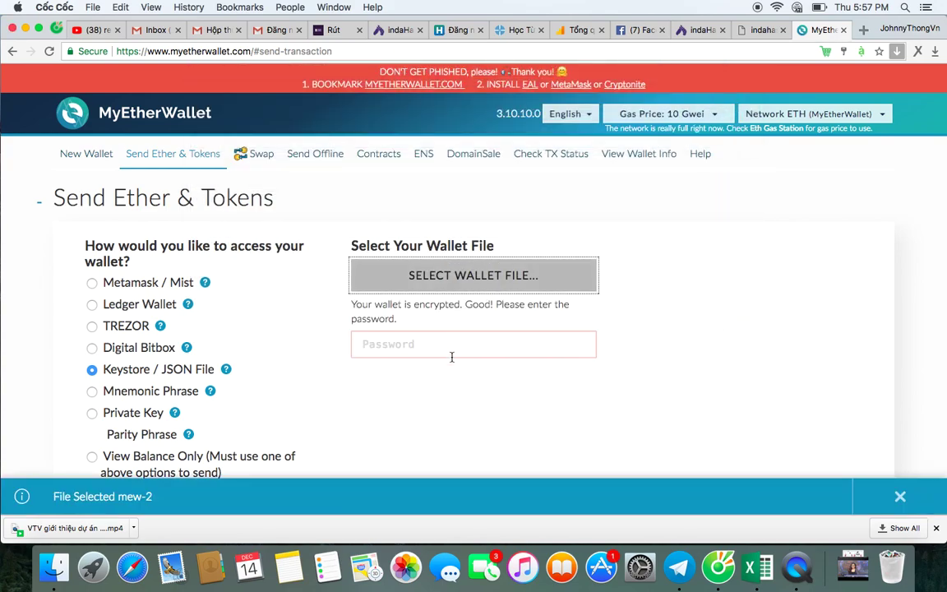
# Enter the wallet password for the keystore file and unlock the wallet
pyautogui.click(444, 343)
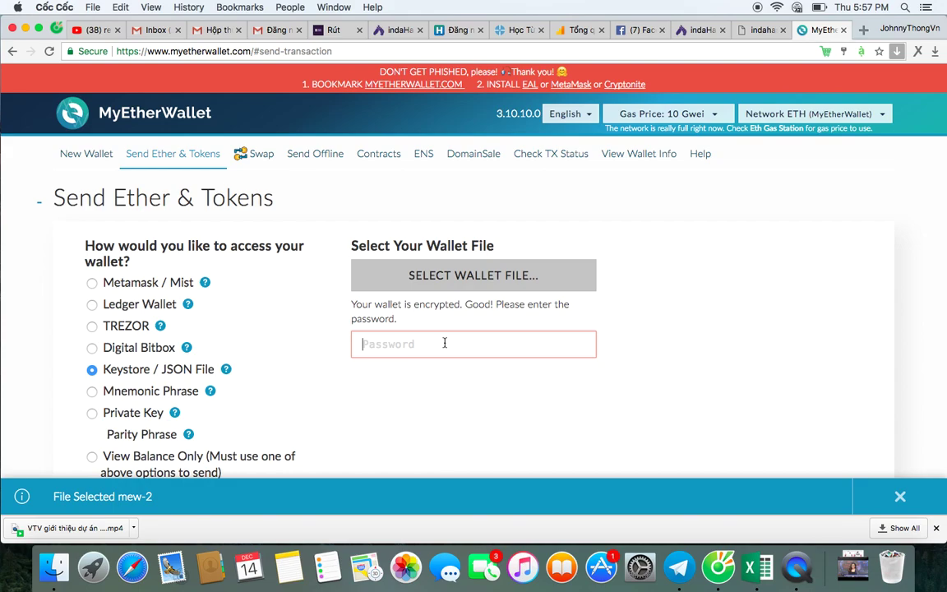
pyautogui.write('••••')
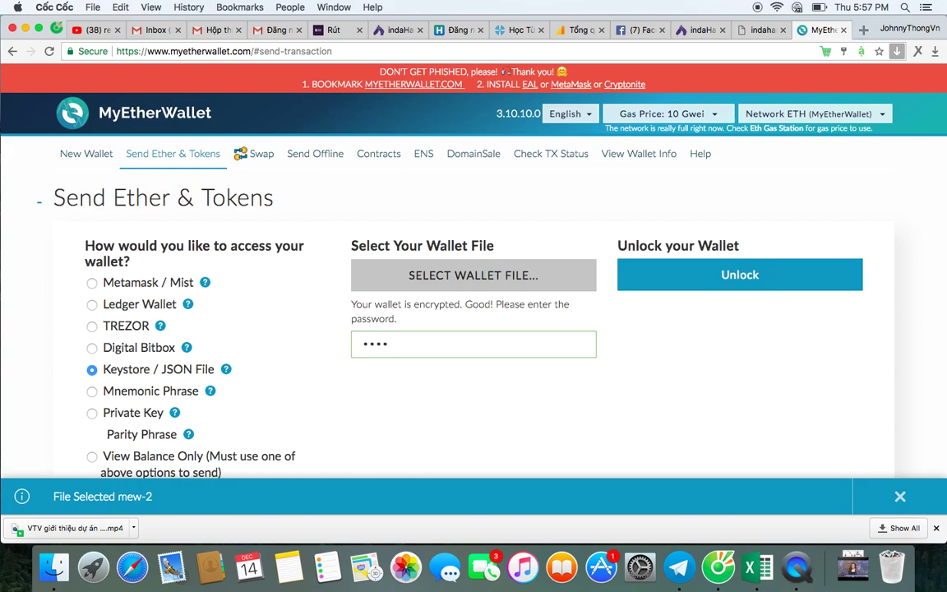
pyautogui.press('BackSpace')
pyautogui.press('BackSpace')
pyautogui.write('••••••')
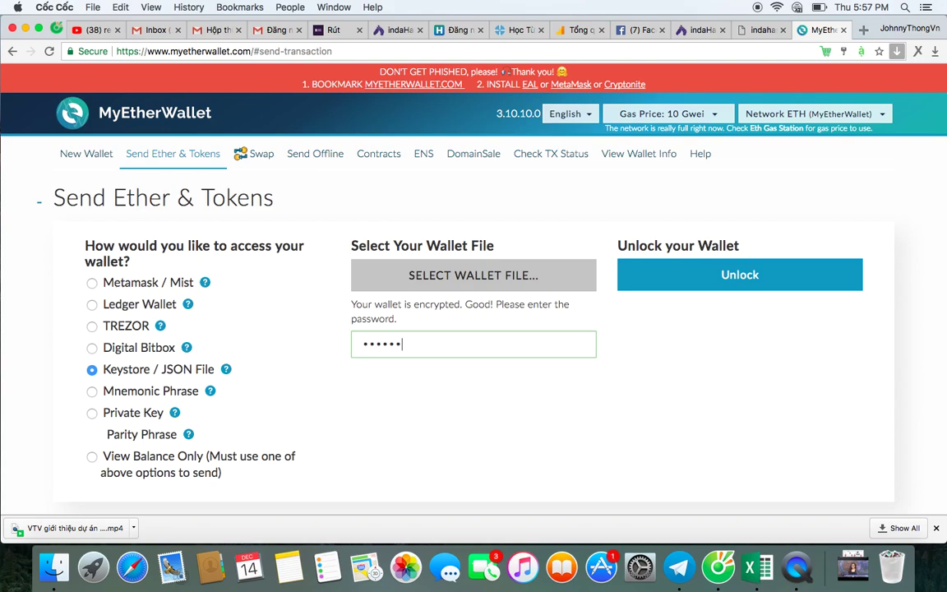
pyautogui.write('•••')
pyautogui.click(672, 288)
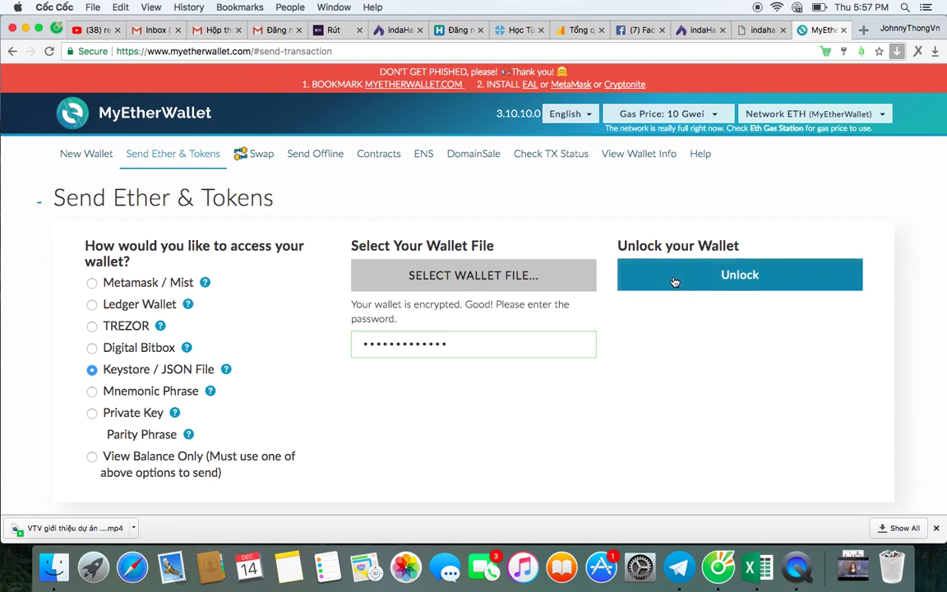
# Fill in the transfer with the copied indaHash contract address as recipient and 1 ETH as the amount to send
pyautogui.click(227, 281)
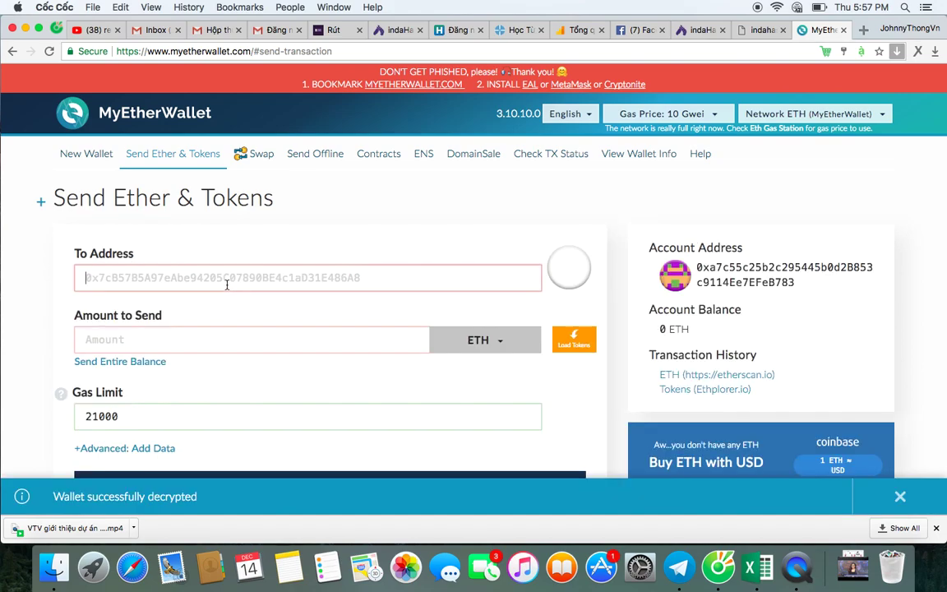
pyautogui.write('0x5136C98A80811C3f46bDda8B5c4555CFd9f812F0')
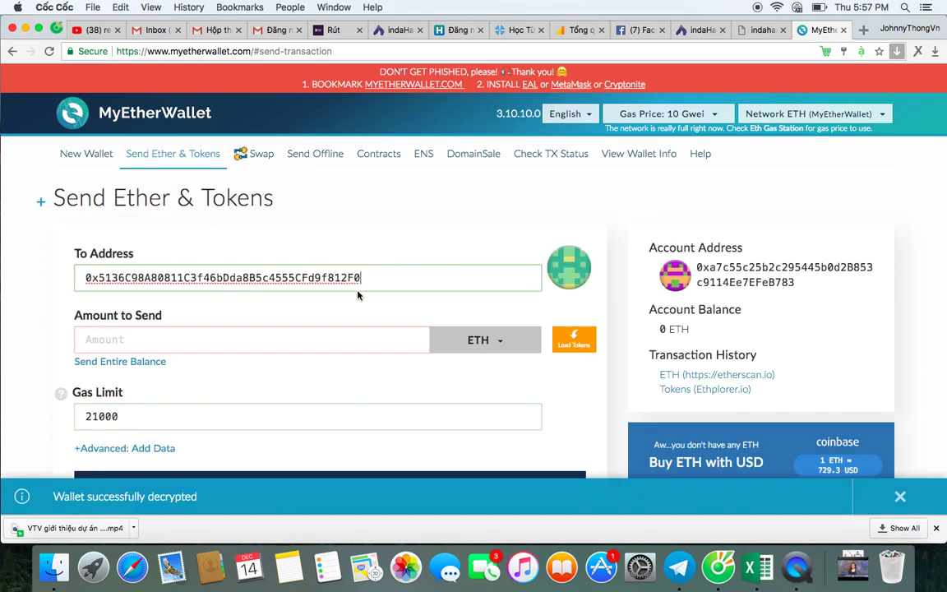
pyautogui.click(702, 29)
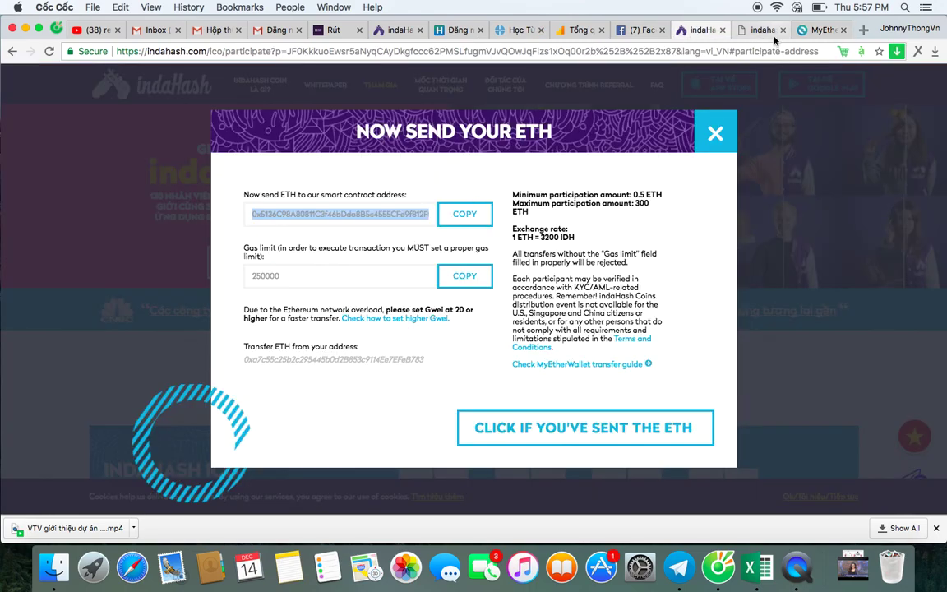
pyautogui.click(814, 31)
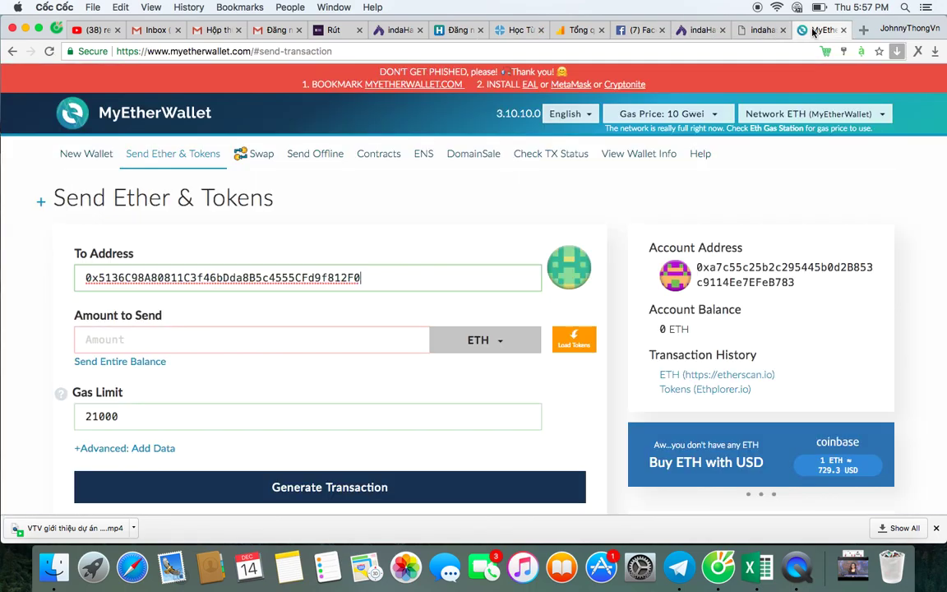
pyautogui.click(195, 340)
pyautogui.write('1')
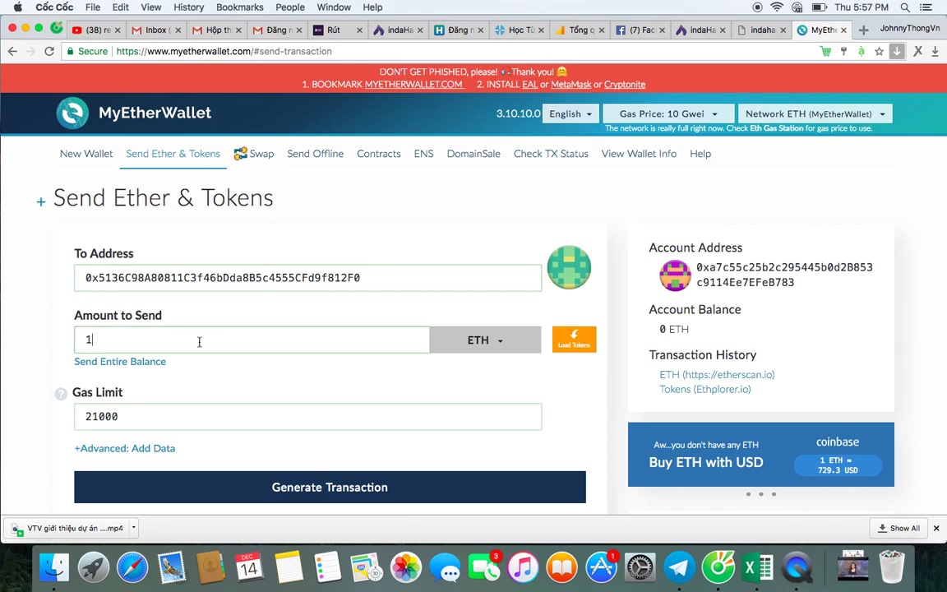
pyautogui.scroll(-2, 131, 366)
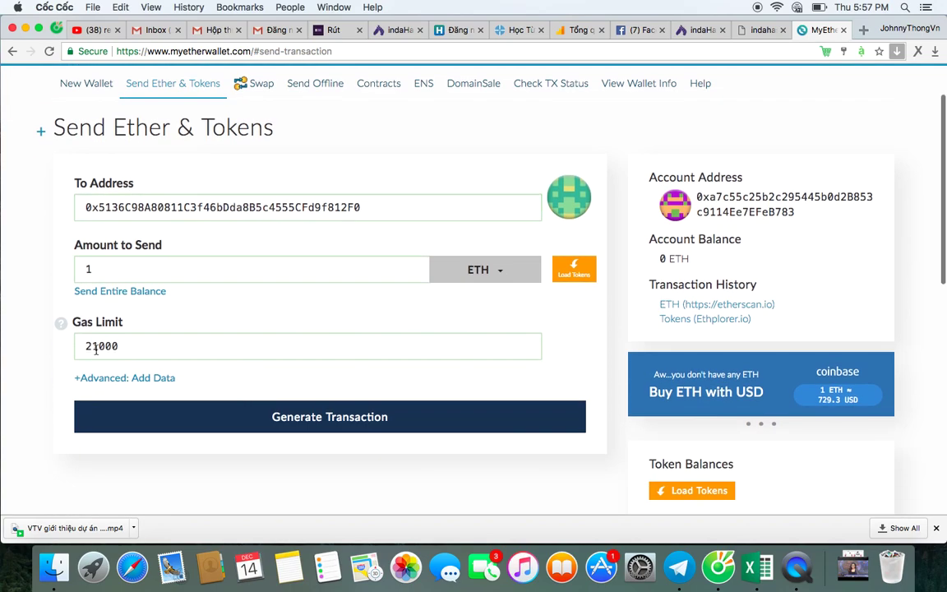
# Set the transfer's gas limit to 250000 and check it against the gas limit given in the indaHash payment instructions
pyautogui.doubleClick(102, 347)
pyautogui.write('13527950')
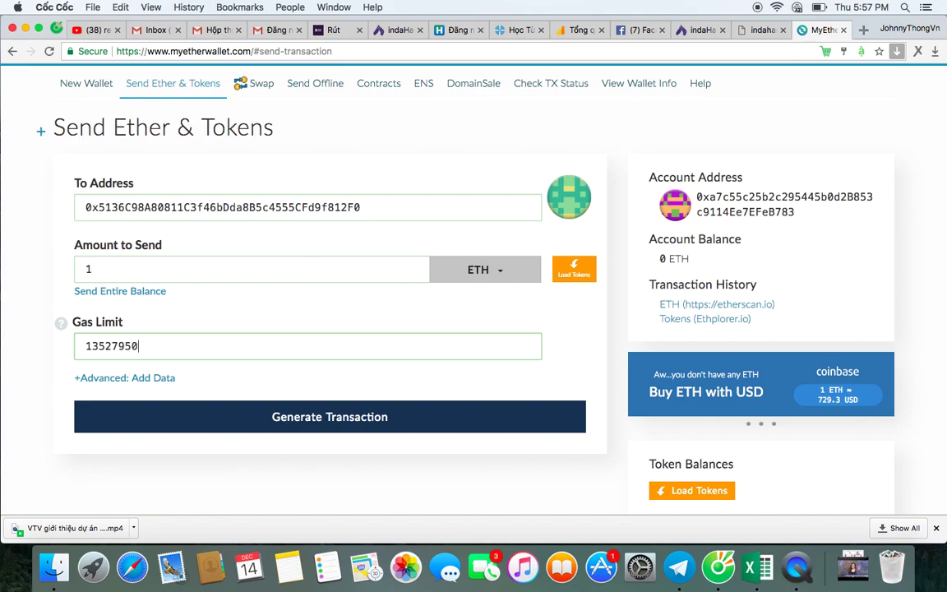
pyautogui.press('BackSpace')
pyautogui.press('BackSpace')
pyautogui.press('BackSpace')
pyautogui.press('BackSpace')
pyautogui.press('BackSpace')
pyautogui.press('BackSpace')
pyautogui.write('25000')
pyautogui.click(699, 30)
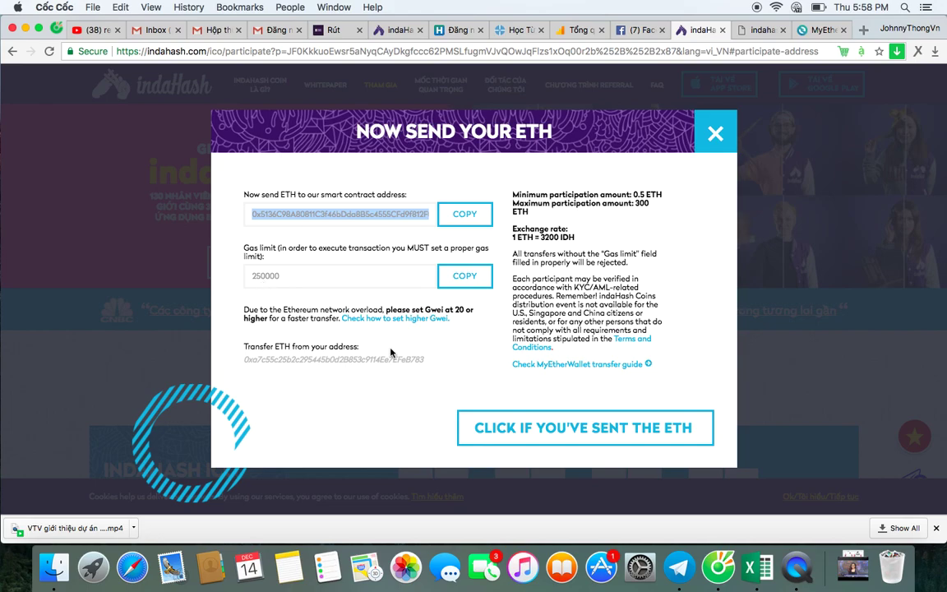
pyautogui.click(814, 28)
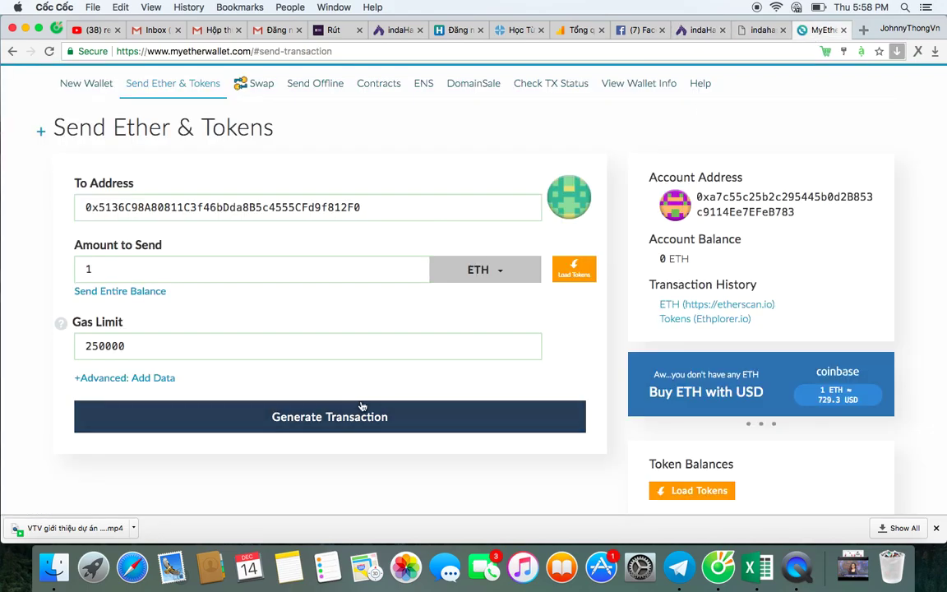
# Generate the transaction for the 1 ETH transfer and review its raw and signed data together with the transfer details
pyautogui.scroll(-2, 227, 435)
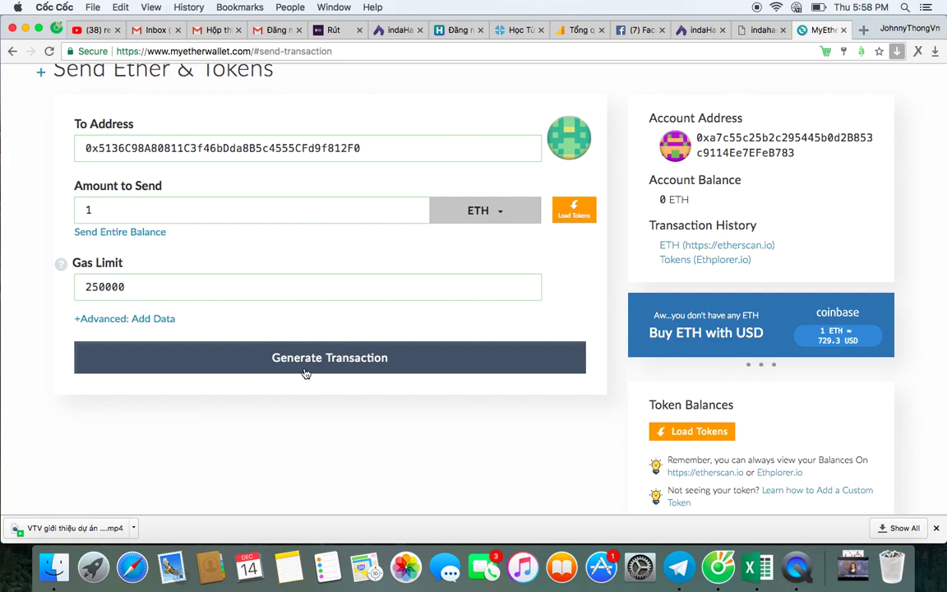
pyautogui.click(351, 371)
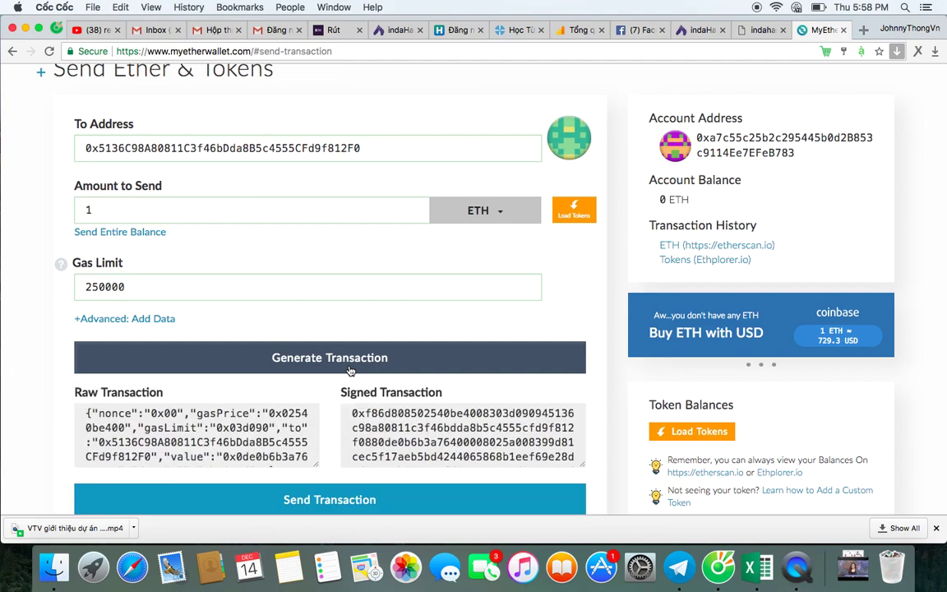
pyautogui.scroll(-2, 329, 428)
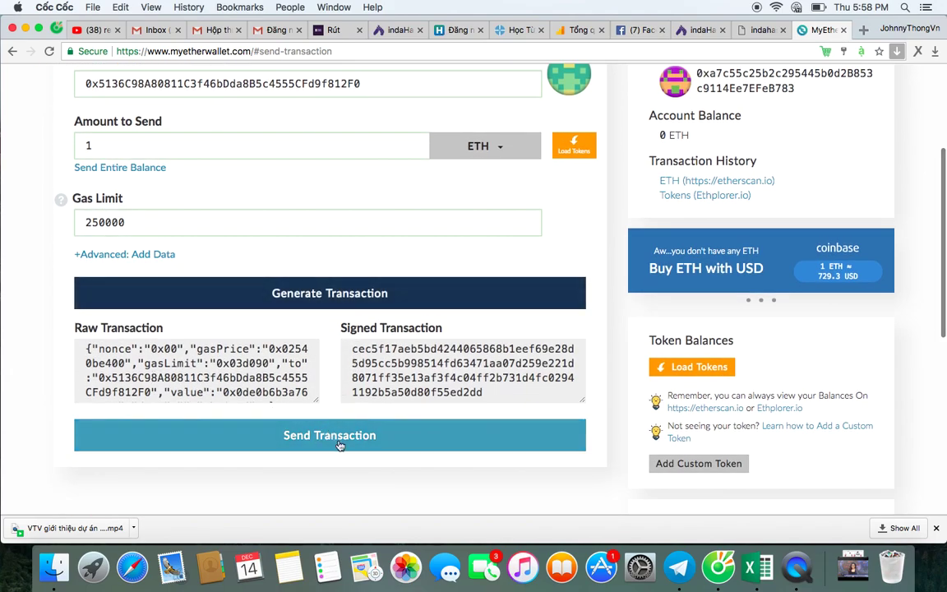
pyautogui.scroll(-1, 340, 445)
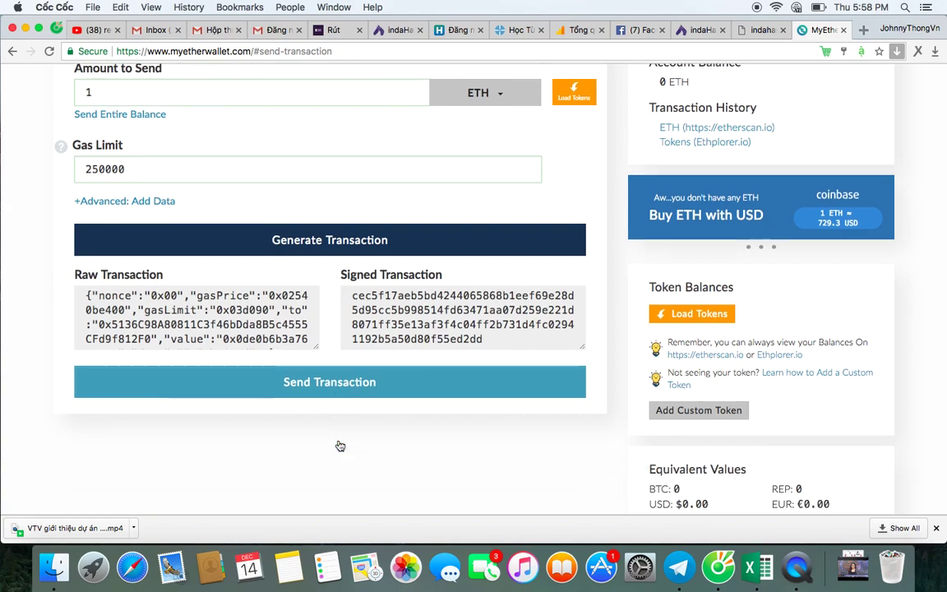
pyautogui.scroll(3, 338, 445)
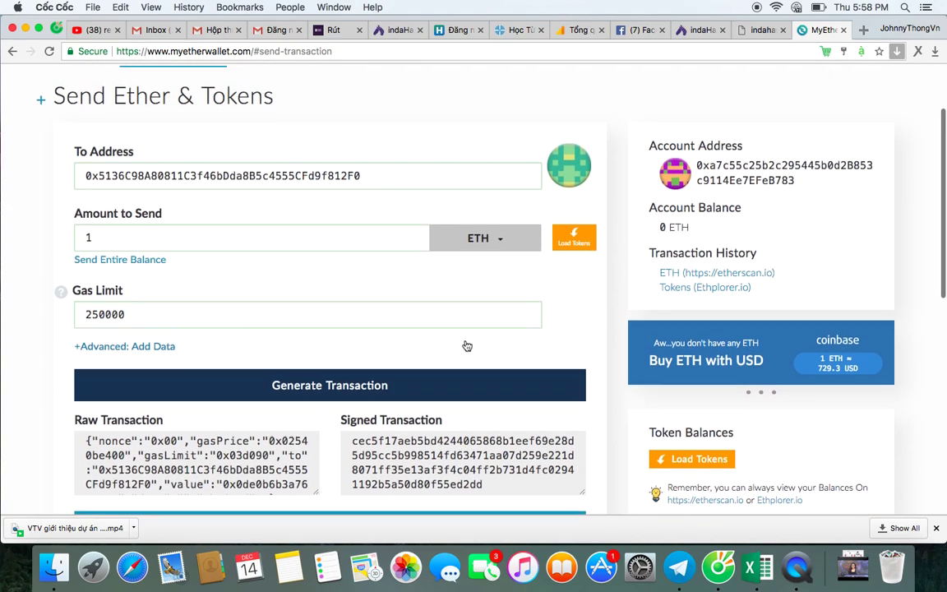
pyautogui.scroll(3, 450, 330)
pyautogui.scroll(-5, 370, 274)
pyautogui.scroll(-2, 398, 283)
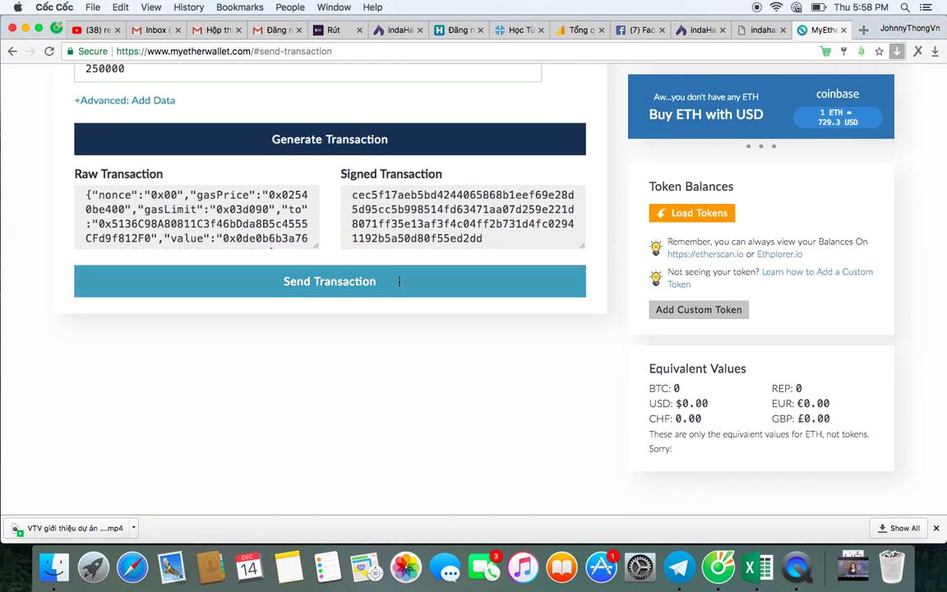
pyautogui.scroll(8, 399, 282)
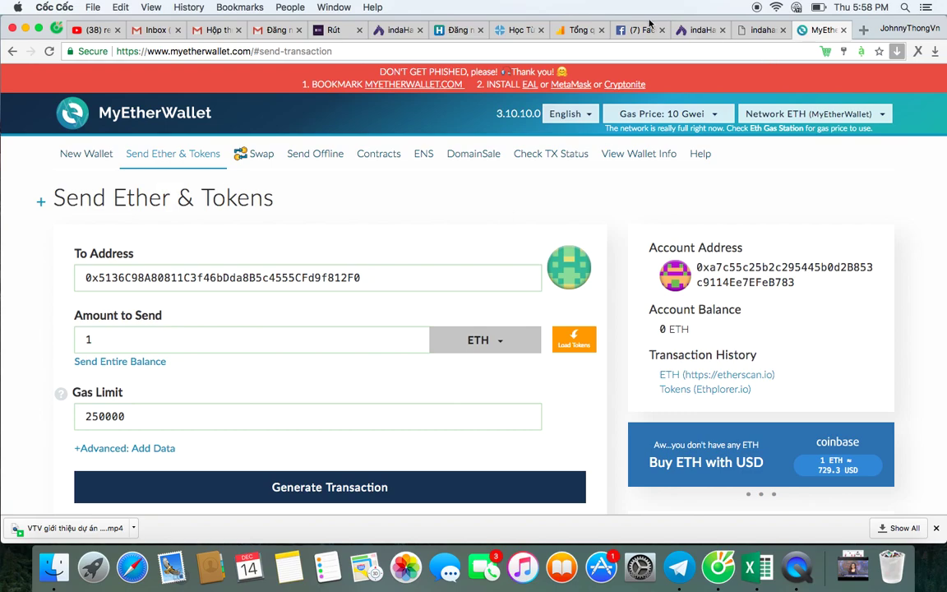
# Switch to the indaHash participation page and declare that the ETH has been sent
pyautogui.click(699, 30)
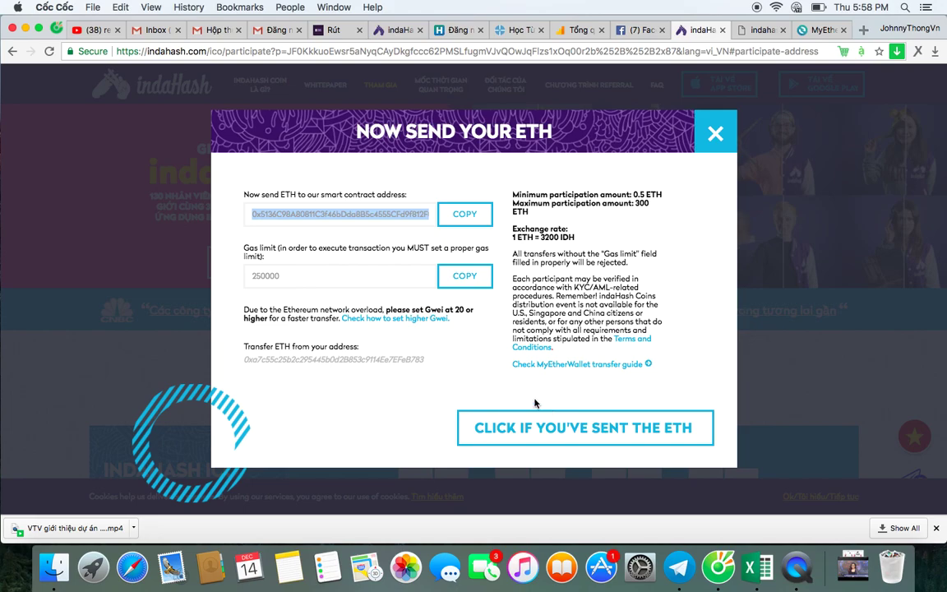
pyautogui.click(606, 428)
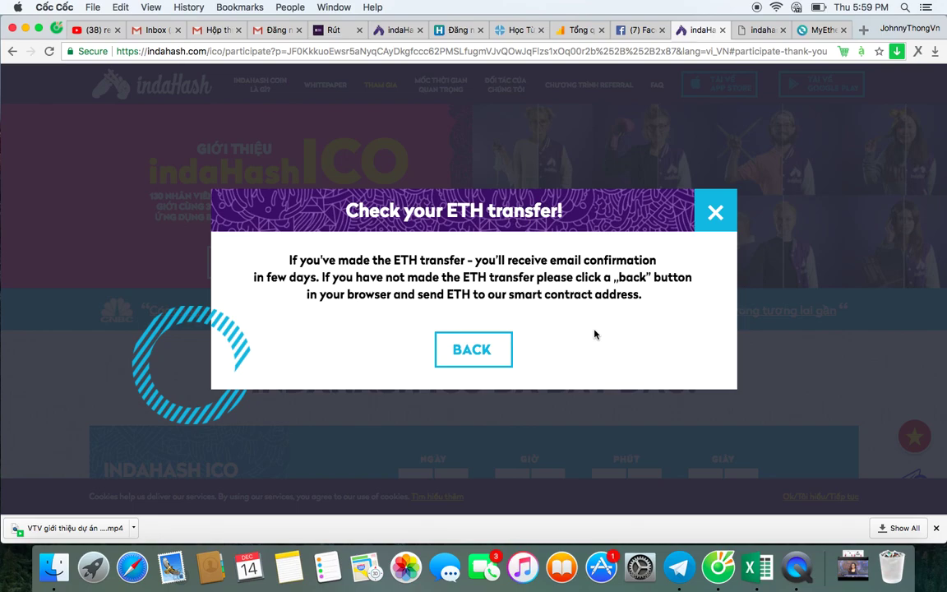
# Browse the YouTube results for indaHash ICO reviews, open the Coin review video on VTV1's 16/10/2017 report and pause it
pyautogui.click(92, 30)
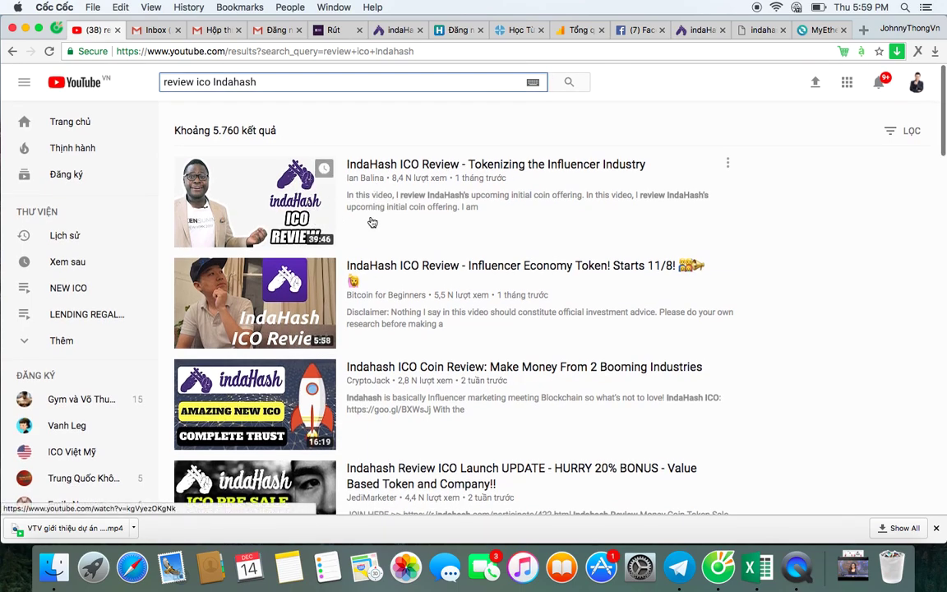
pyautogui.scroll(-2, 254, 323)
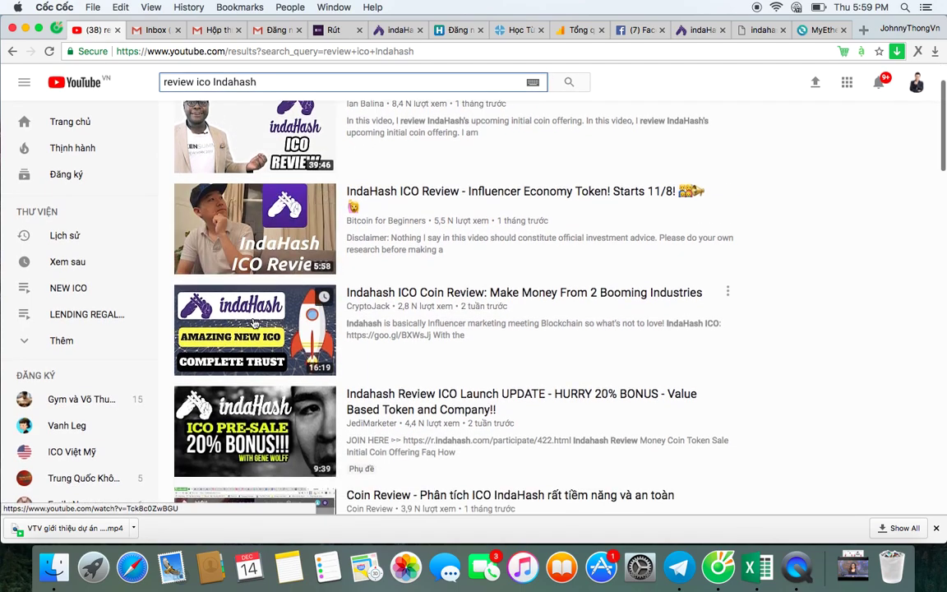
pyautogui.scroll(-14, 255, 323)
pyautogui.scroll(-2, 269, 356)
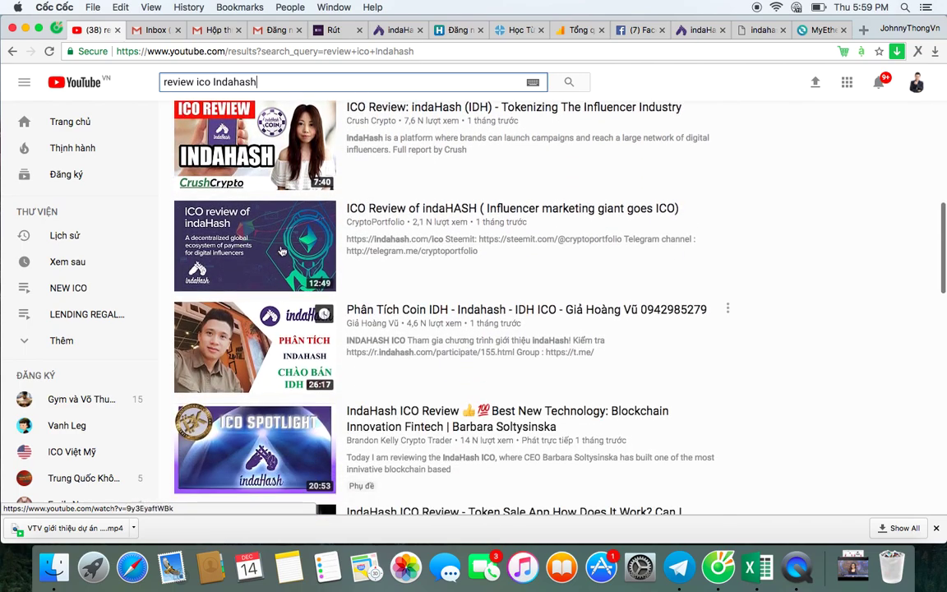
pyautogui.scroll(-3, 279, 313)
pyautogui.scroll(-3, 284, 280)
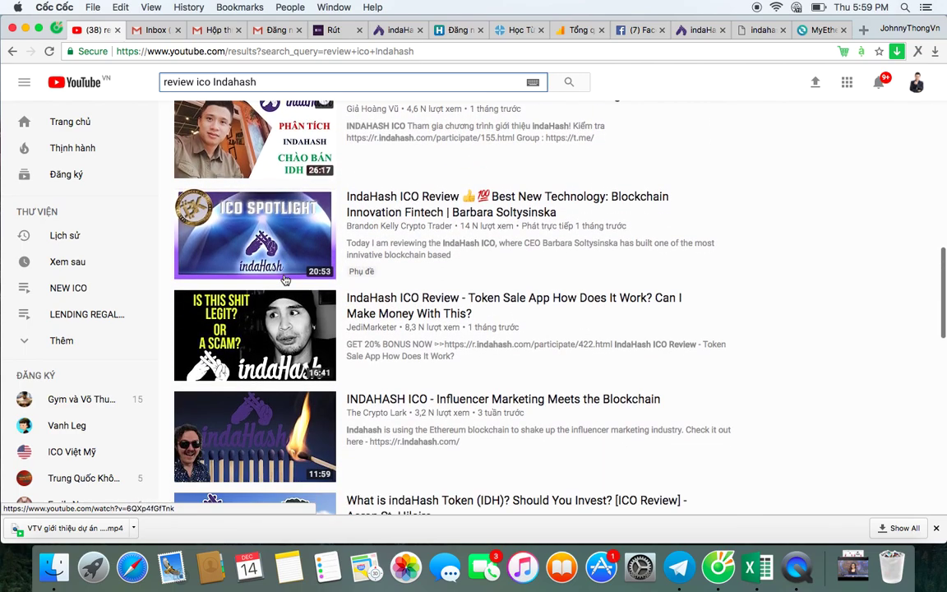
pyautogui.scroll(-20, 272, 252)
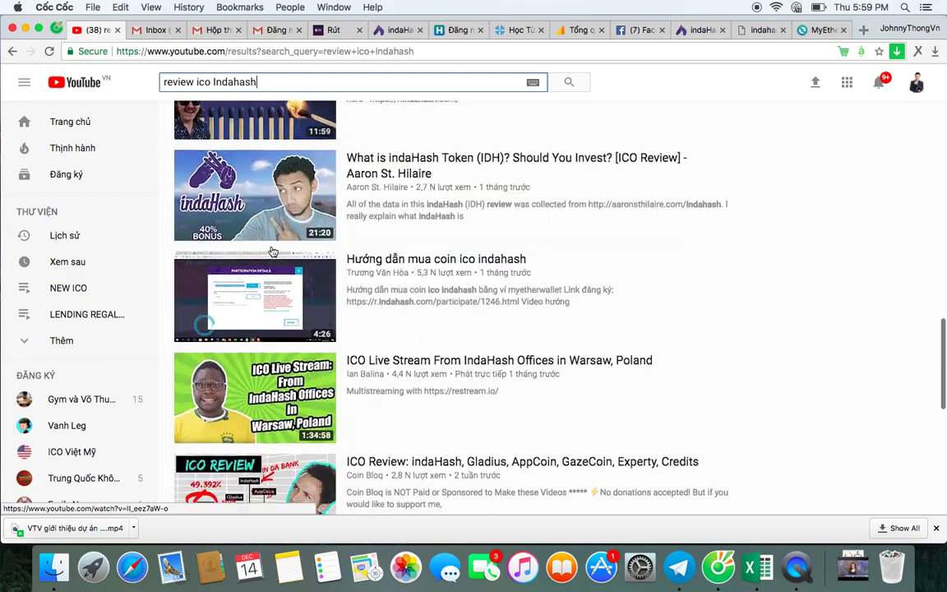
pyautogui.scroll(20, 272, 253)
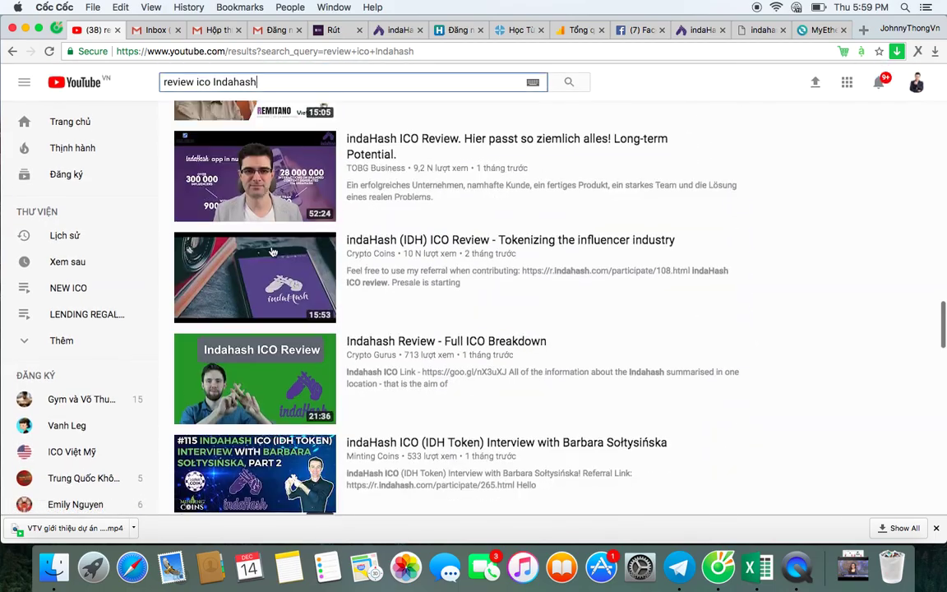
pyautogui.scroll(-5, 272, 251)
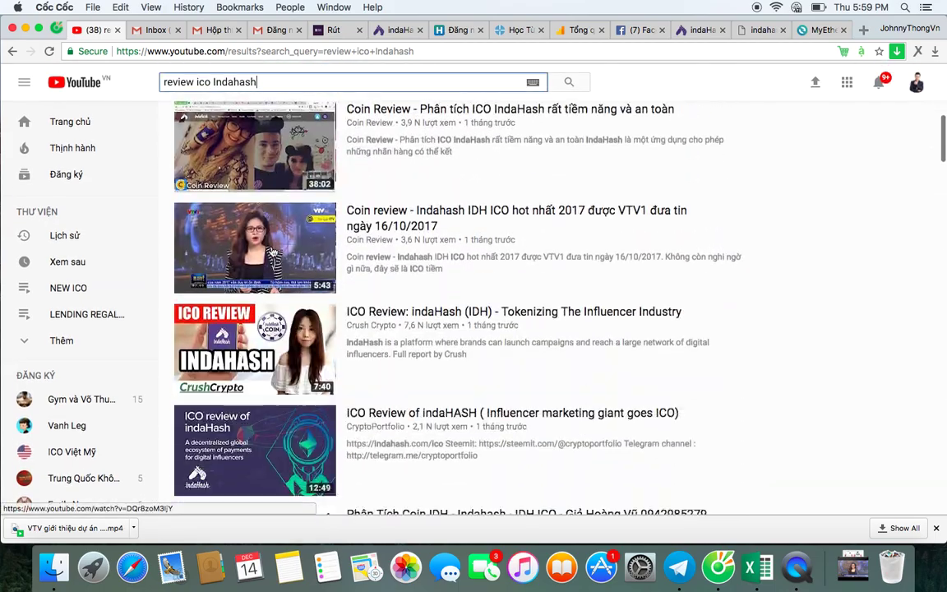
pyautogui.scroll(1, 337, 228)
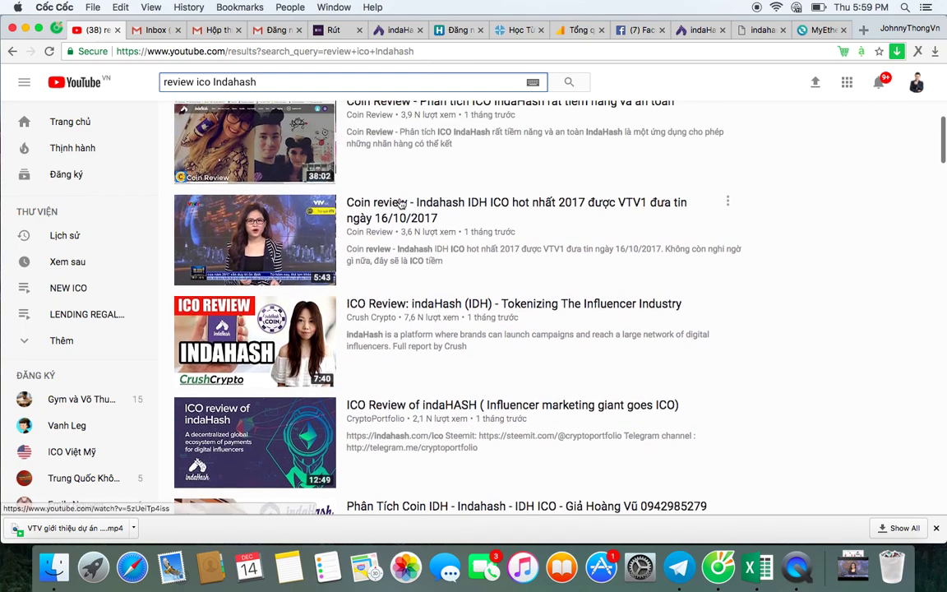
pyautogui.click(400, 203)
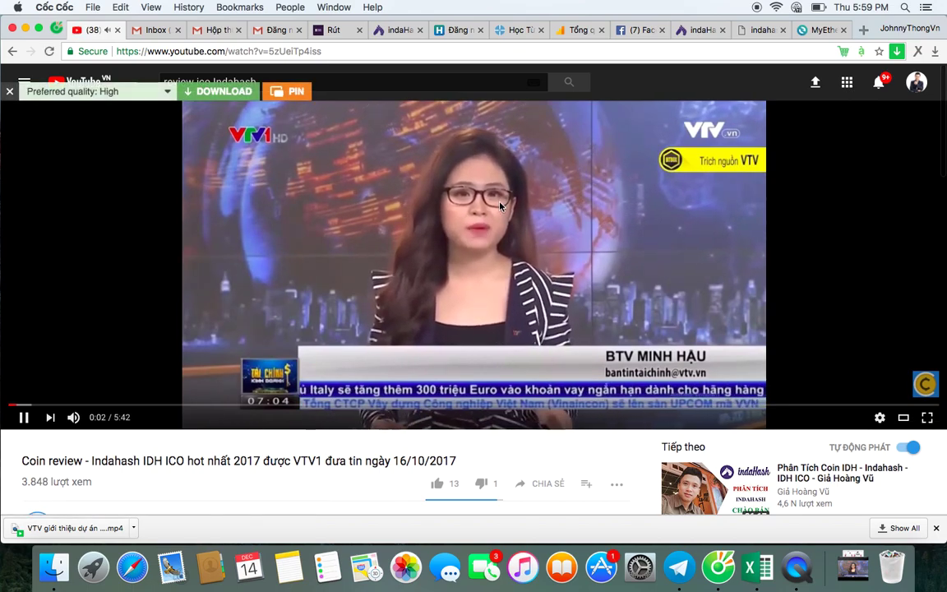
pyautogui.click(383, 269)
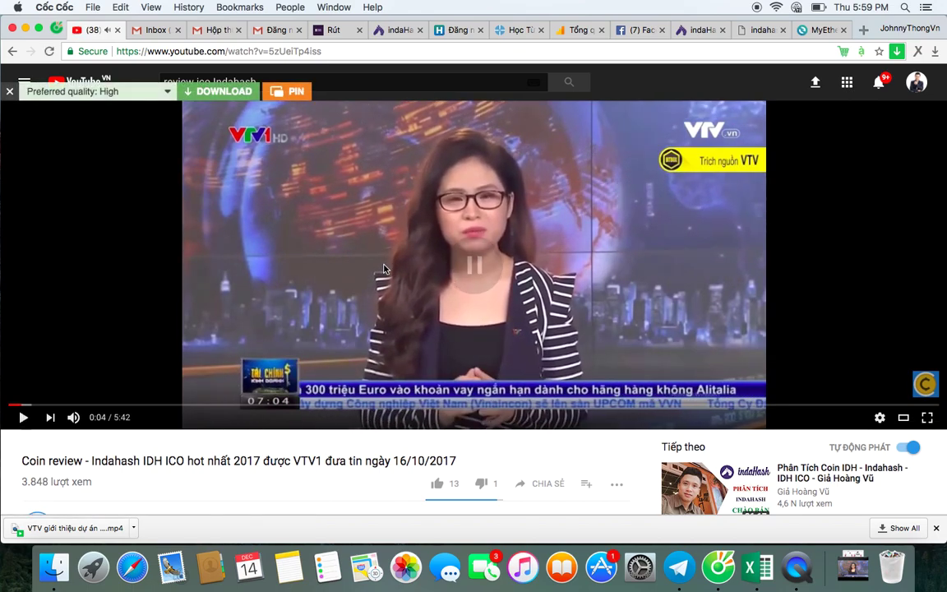